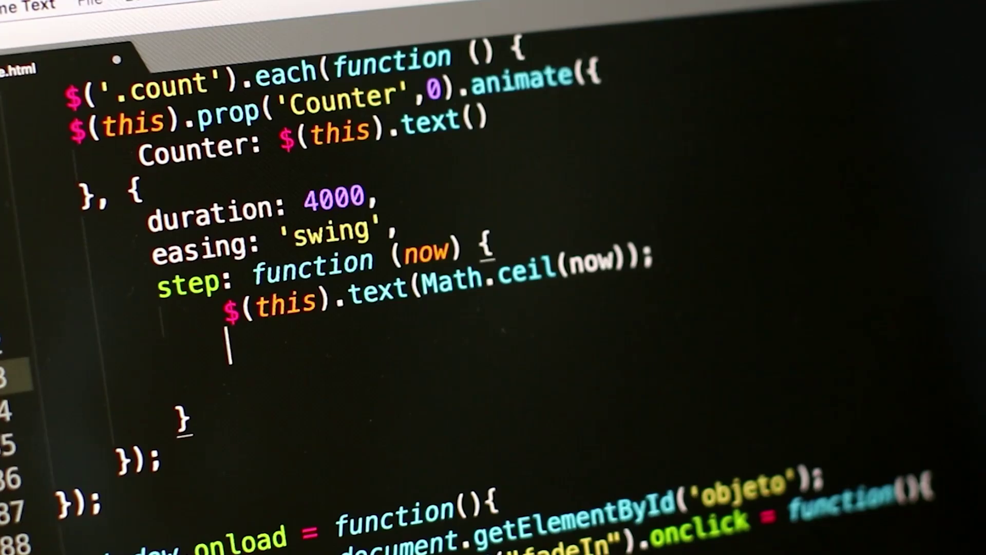
text($(this)
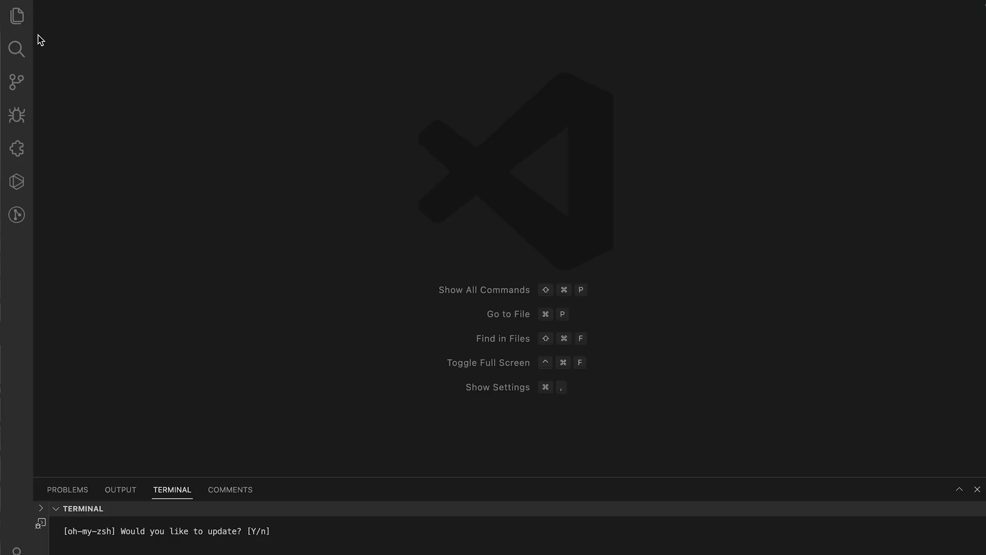
Show the Extensions view in a widened sidebar with the search cleared to list installed extensions
click(17, 15)
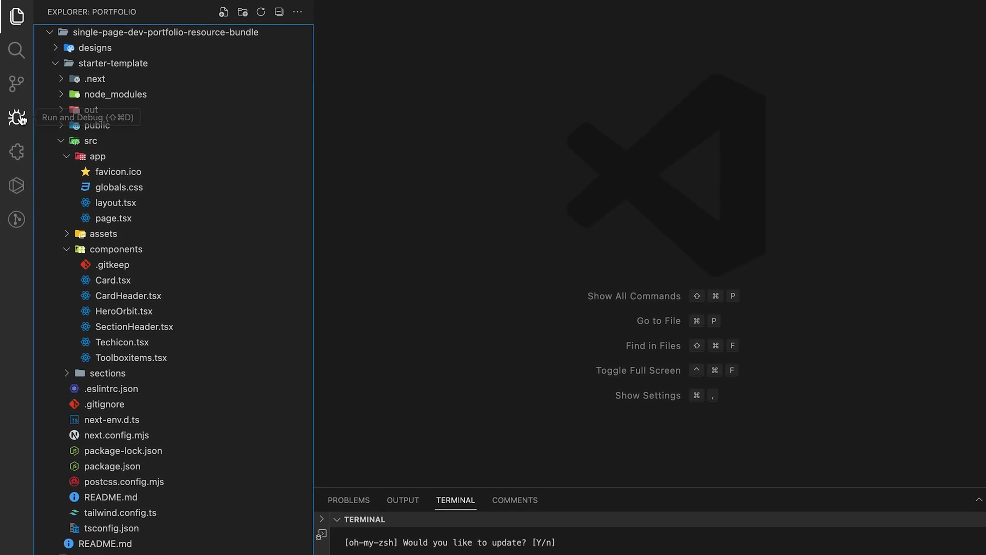
click(17, 153)
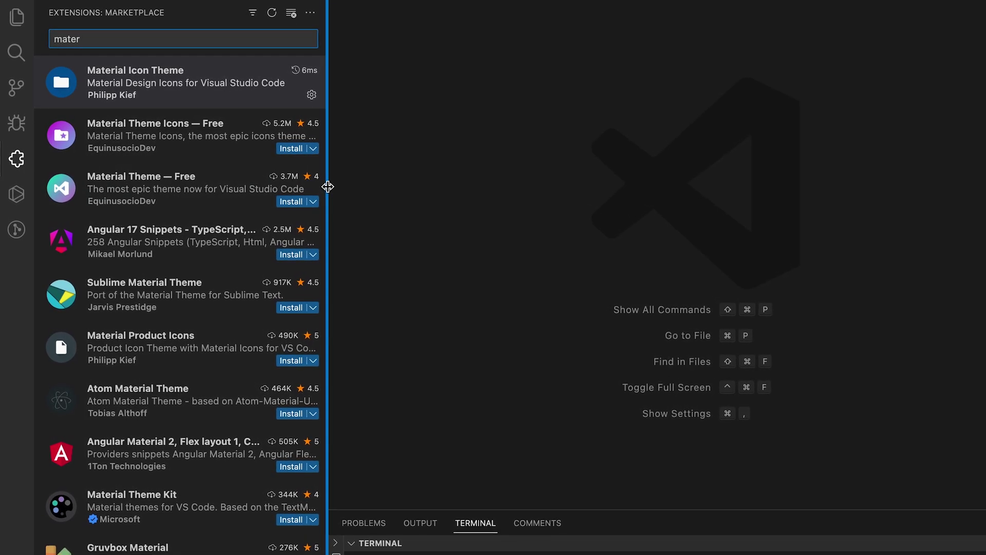
drag(328, 187, 634, 170)
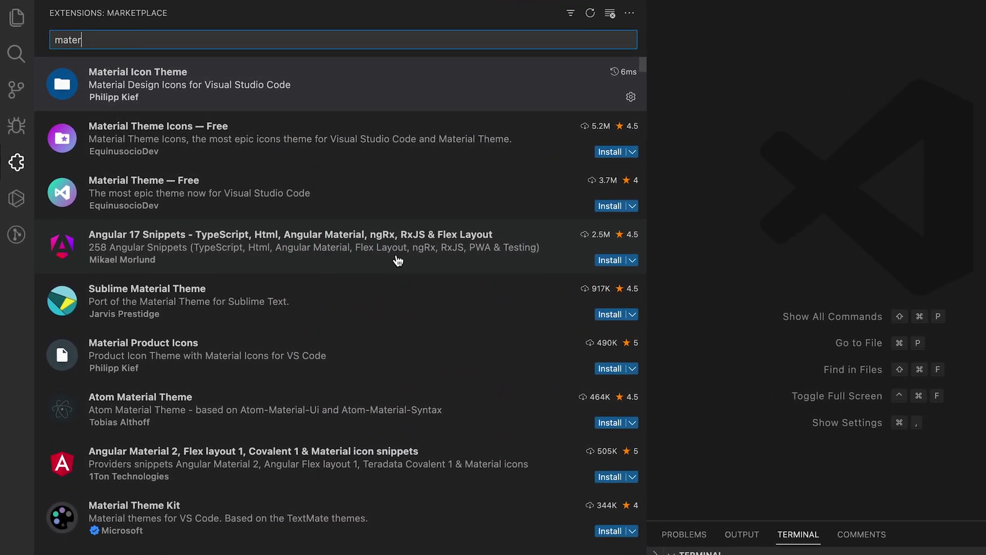
key(BackSpace)
key(BackSpace)
key(BackSpace)
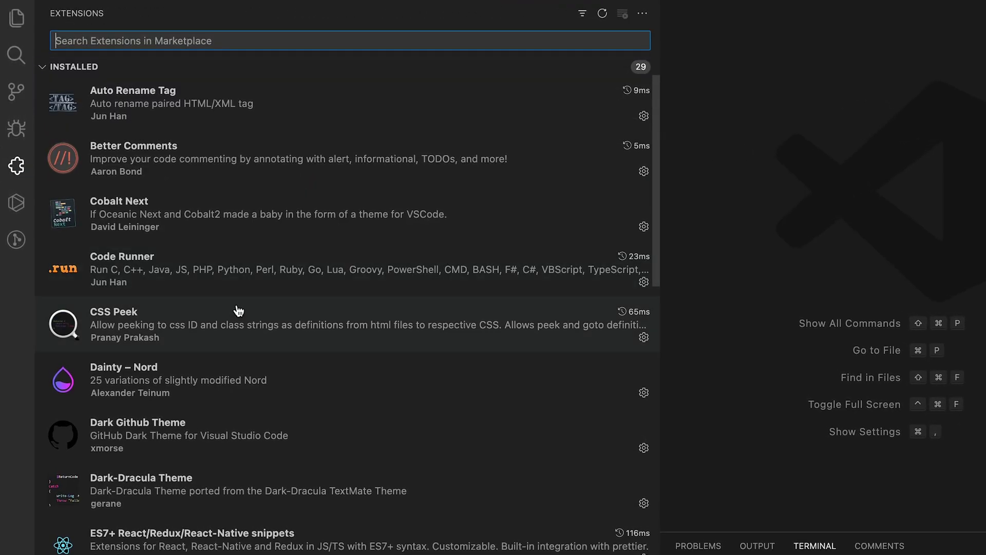
scroll(238, 311, down, 2)
scroll(239, 311, down, 2)
scroll(238, 310, down, 1)
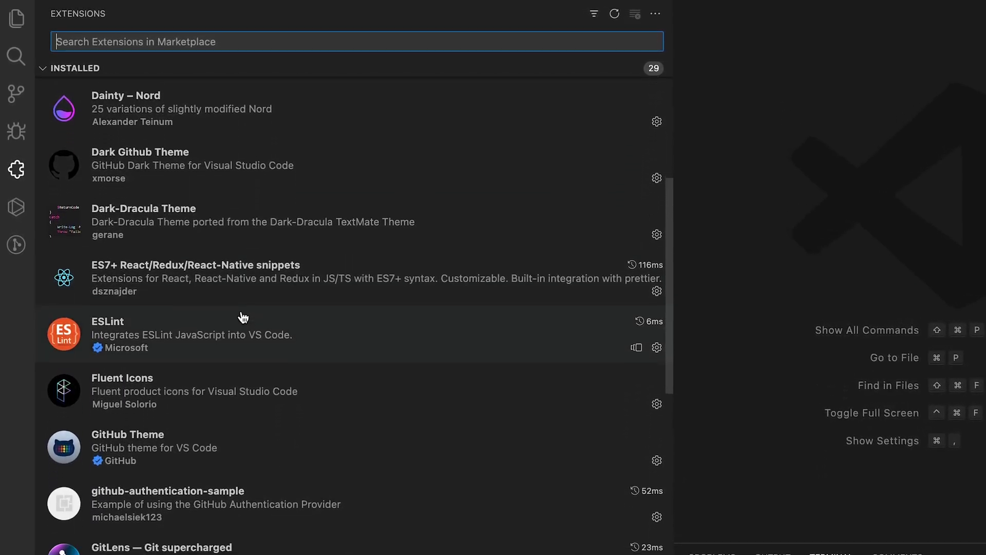
scroll(243, 317, down, 2)
scroll(243, 317, down, 2)
scroll(243, 316, down, 2)
scroll(246, 320, down, 1)
scroll(246, 323, down, 3)
scroll(246, 322, down, 3)
scroll(246, 323, up, 5)
scroll(252, 329, up, 4)
scroll(253, 330, up, 4)
scroll(252, 331, up, 2)
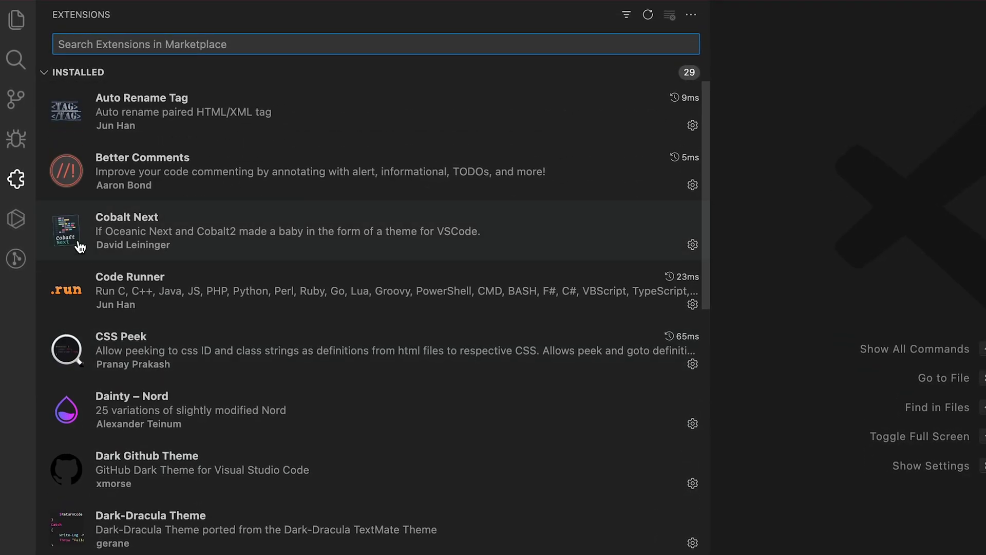
Open Tabnine Chat, then collapse app and src and expand the public folder in Explorer
click(16, 219)
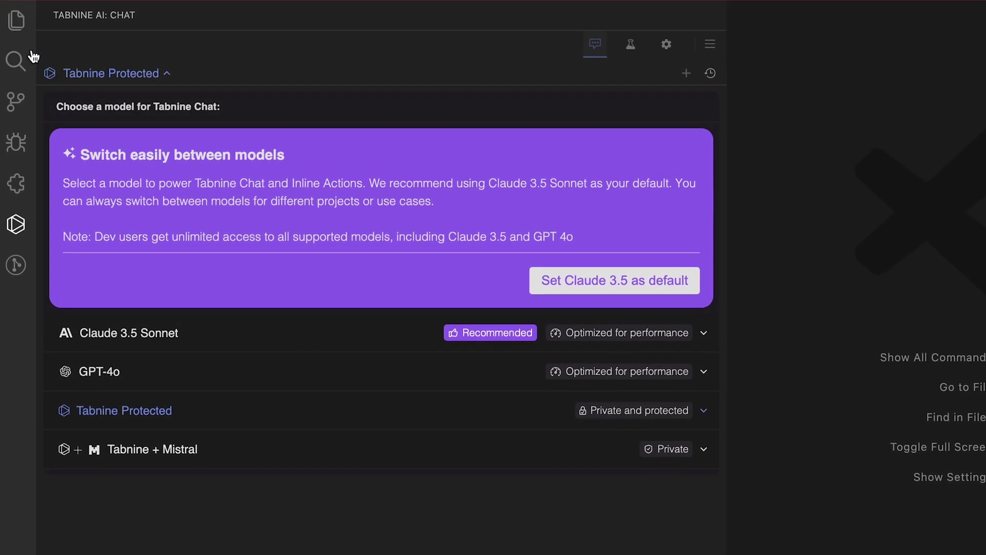
click(16, 20)
click(74, 194)
click(71, 174)
click(71, 155)
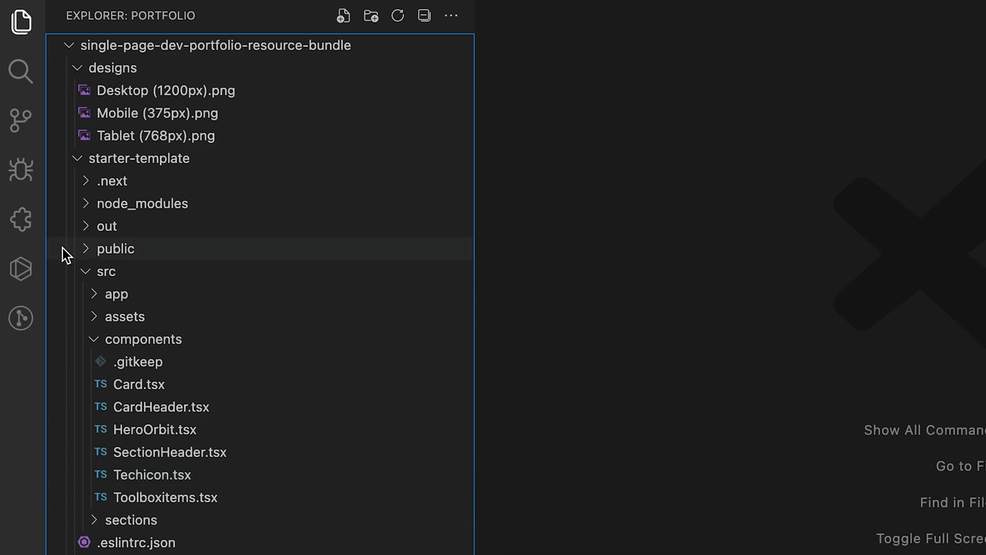
Install Material Icon Theme and select it as the file icon theme, back in Explorer
click(21, 220)
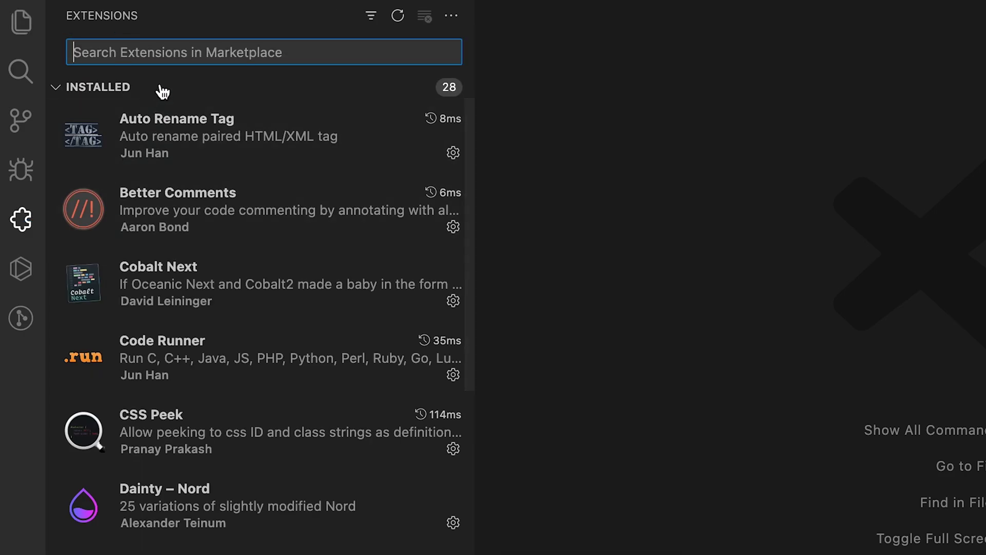
text(mater)
text(mate)
text( ic)
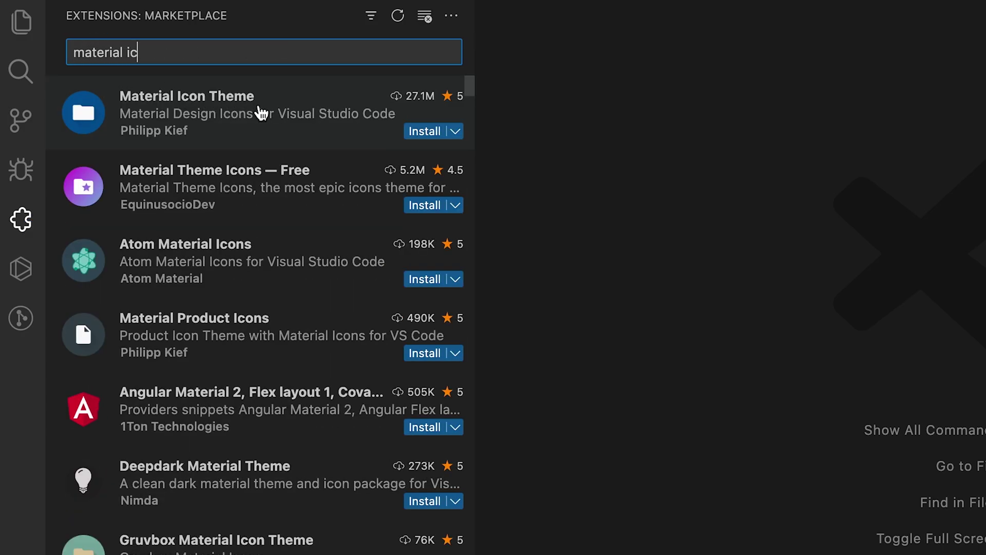
click(243, 116)
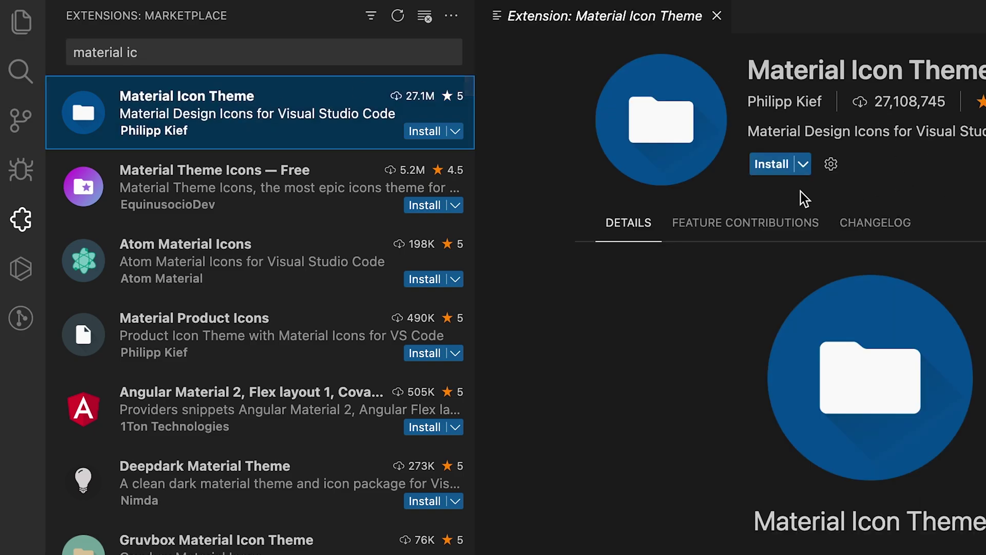
click(771, 163)
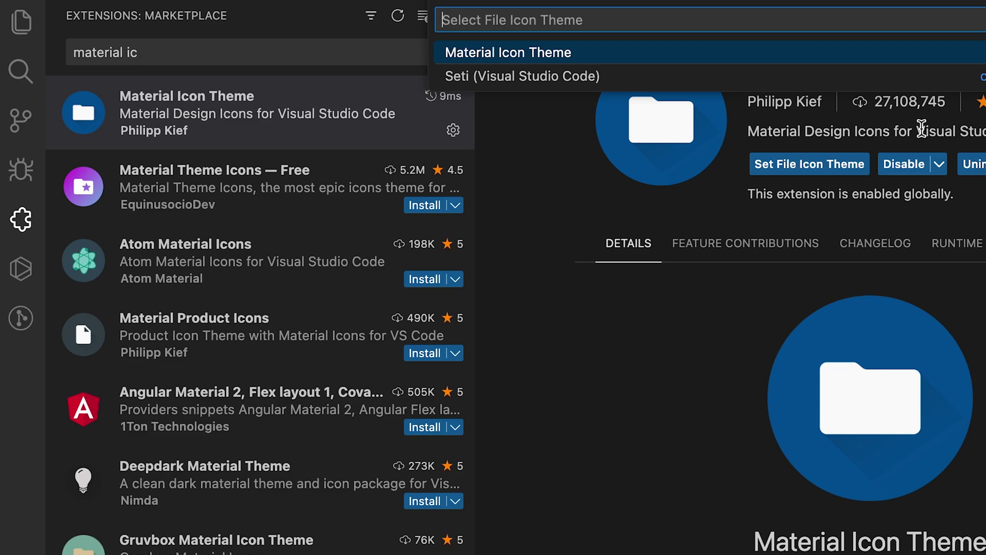
click(809, 163)
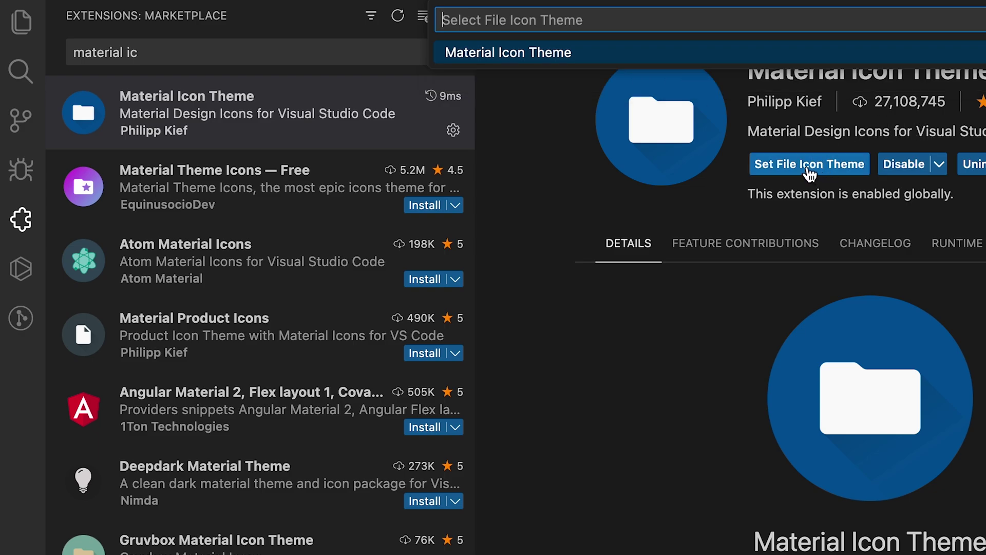
click(538, 52)
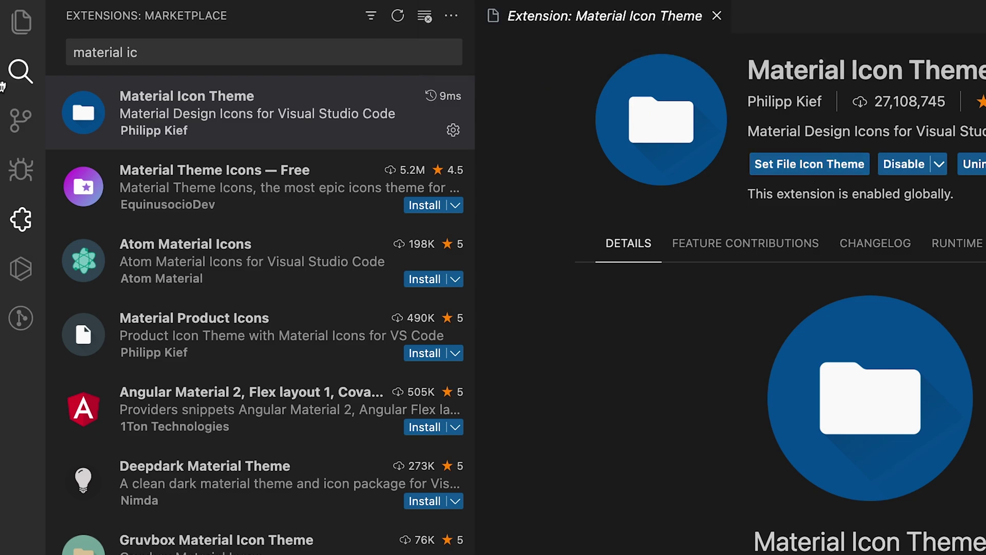
click(21, 24)
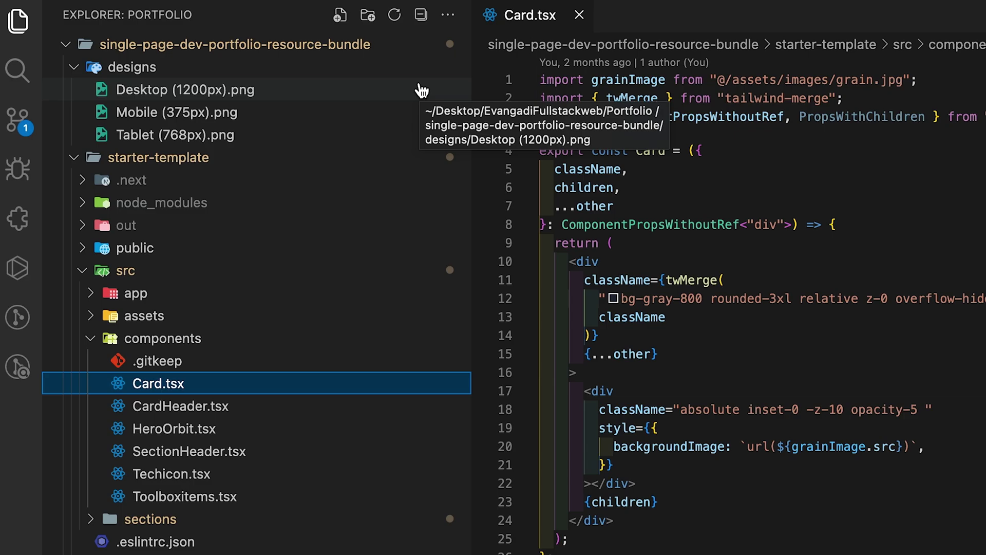
Open the Prettier - Code formatter extension's details page
click(19, 221)
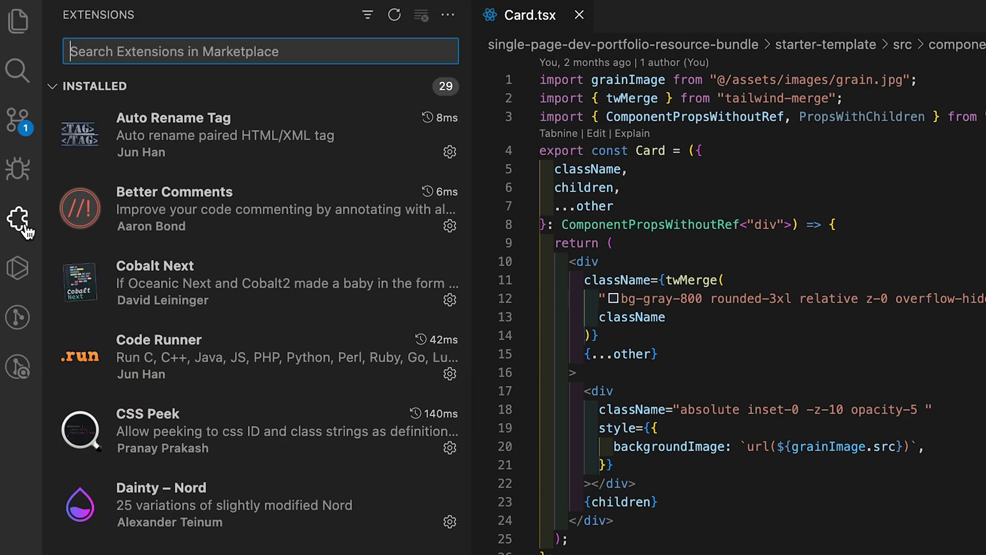
text(p)
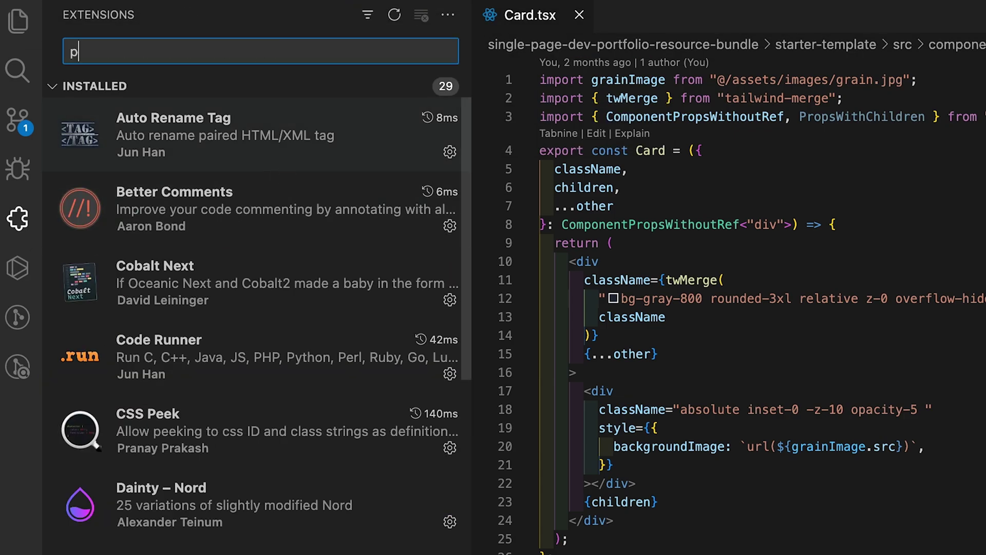
text(rett)
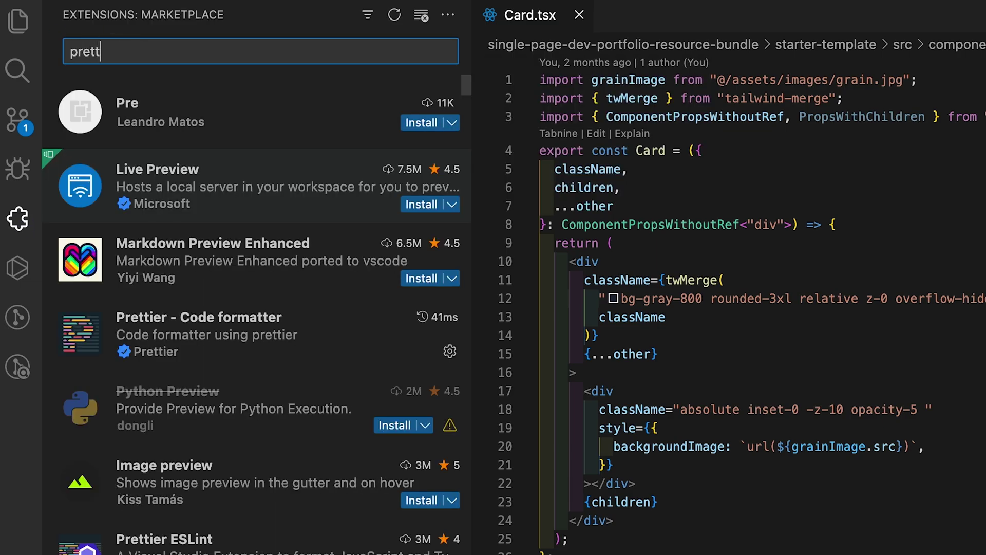
click(229, 113)
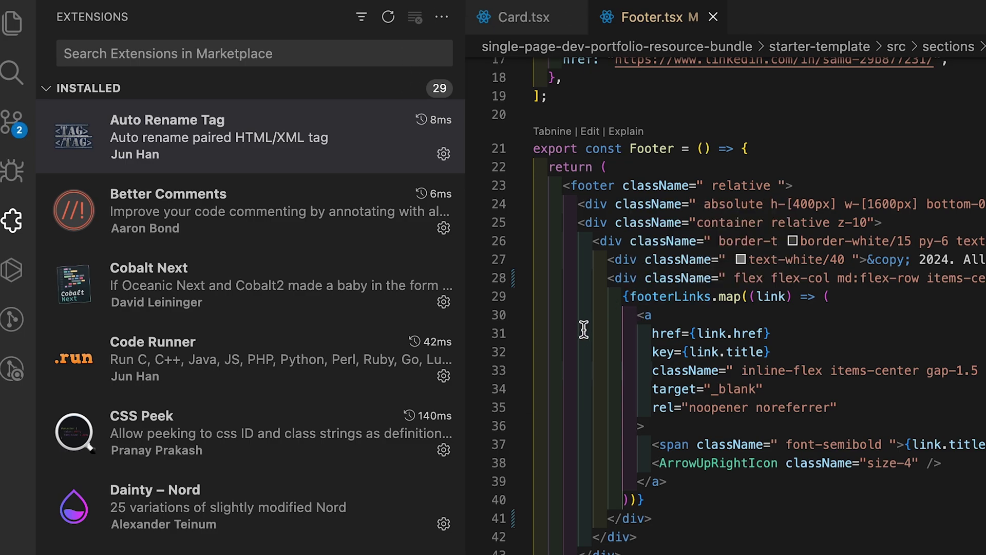
Change the line-28 div in Footer.tsx to nav and save the file
click(639, 281)
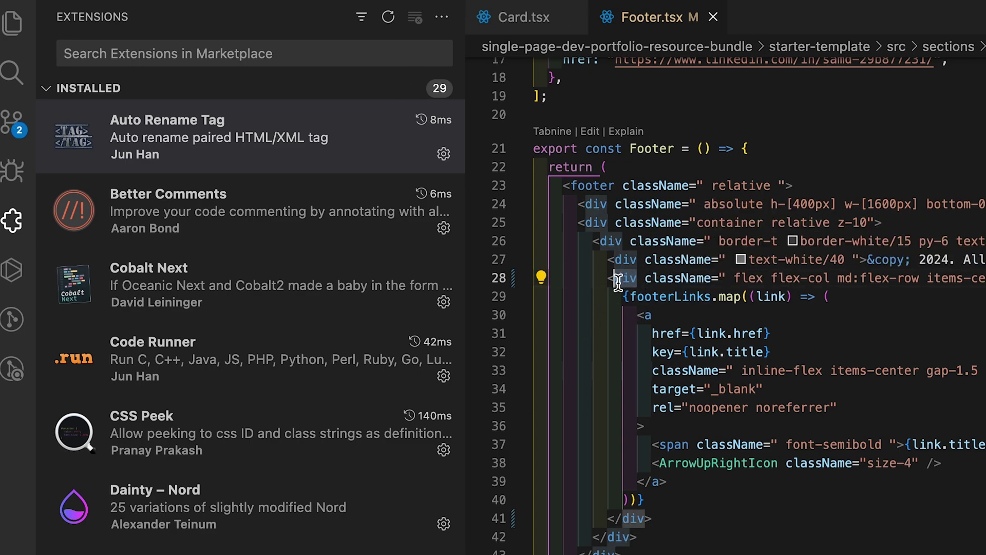
double_click(624, 278)
text(nav)
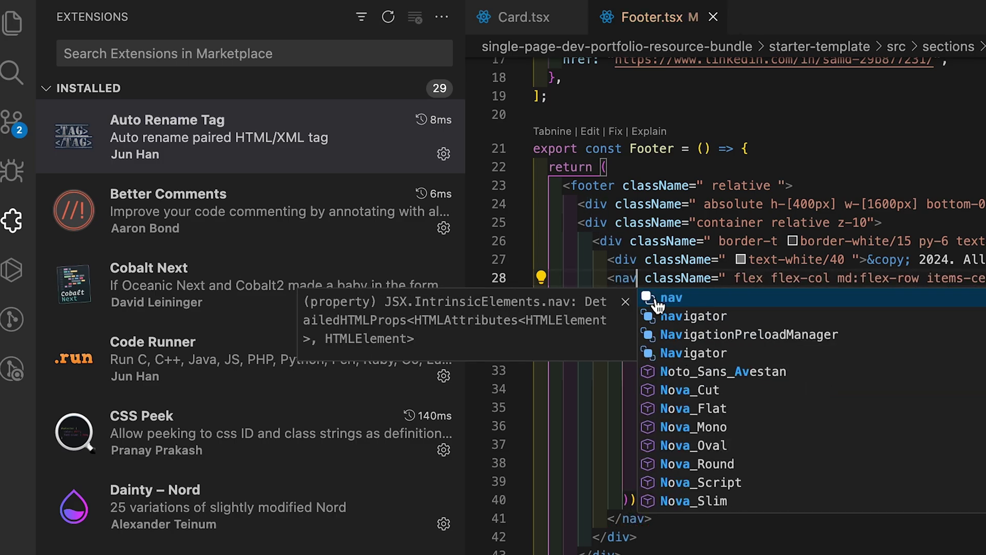
key(ctrl+s)
key(Escape)
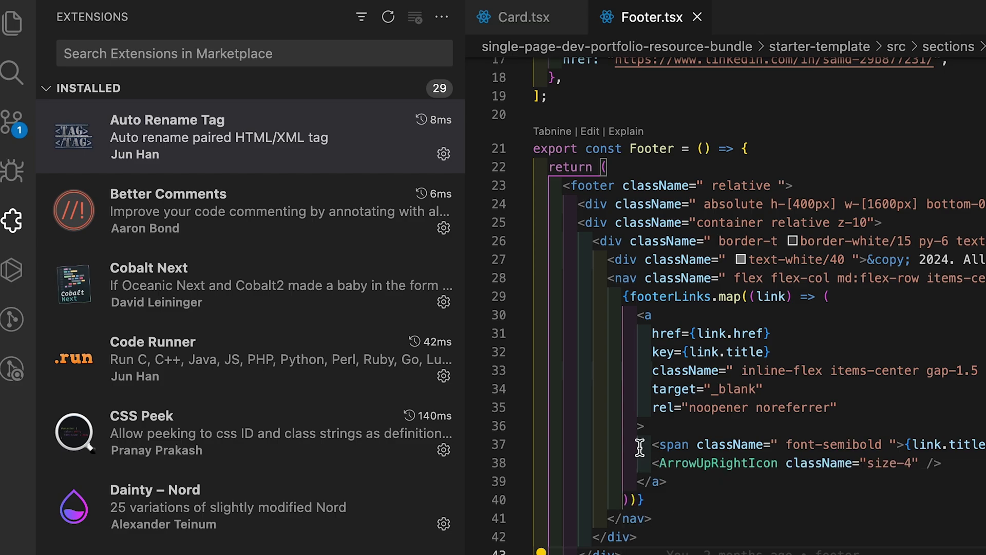
View the Auto Rename Tag details page from the Installed list
click(170, 133)
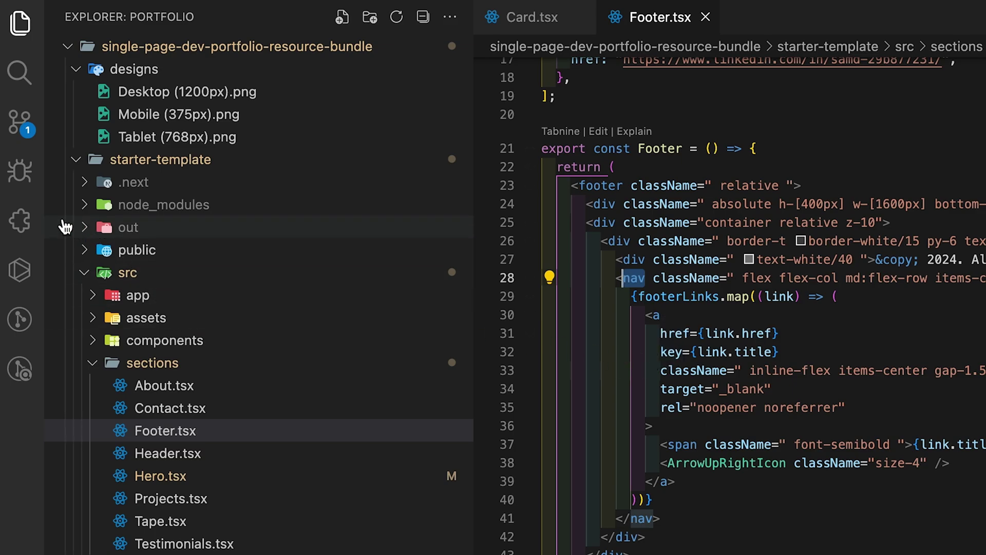
View the Live Server extension's details page, then close it
click(20, 222)
text(live se)
click(277, 131)
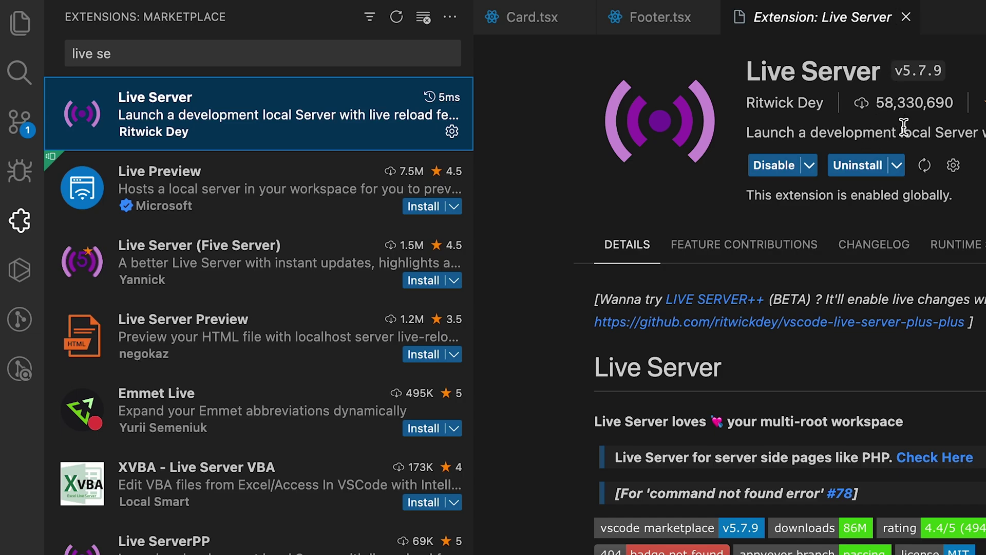
click(907, 17)
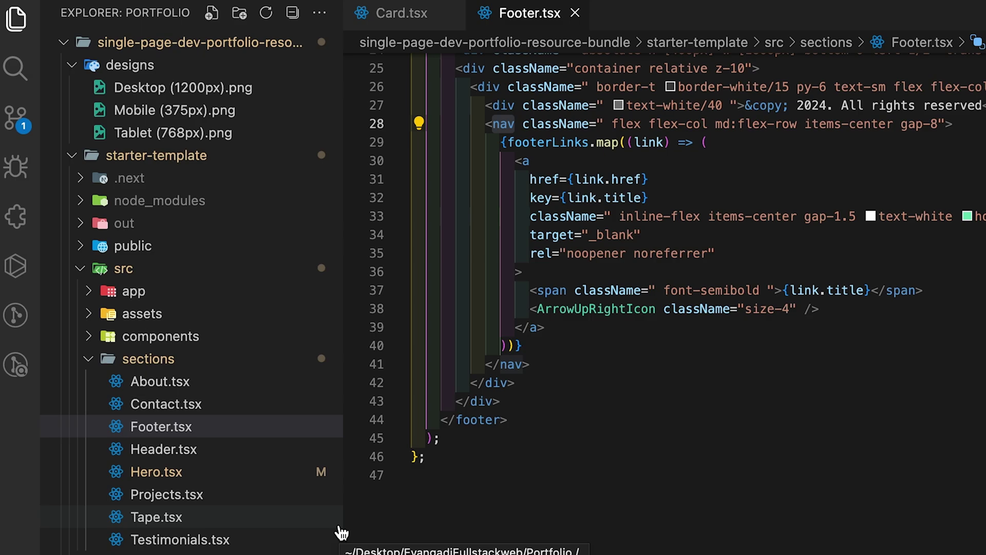
Run npm run dev in a project terminal and select the localhost:3000 URL
right_click(177, 315)
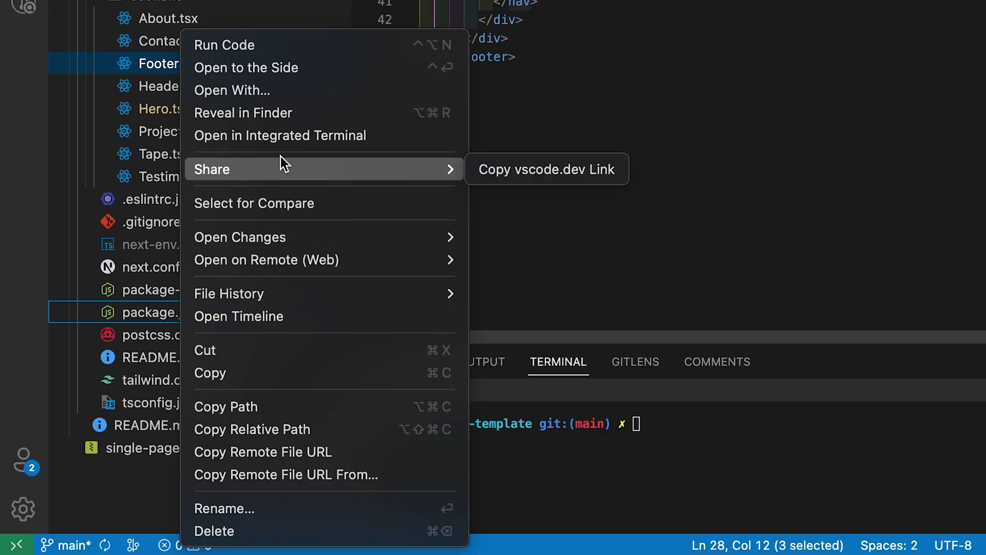
click(291, 142)
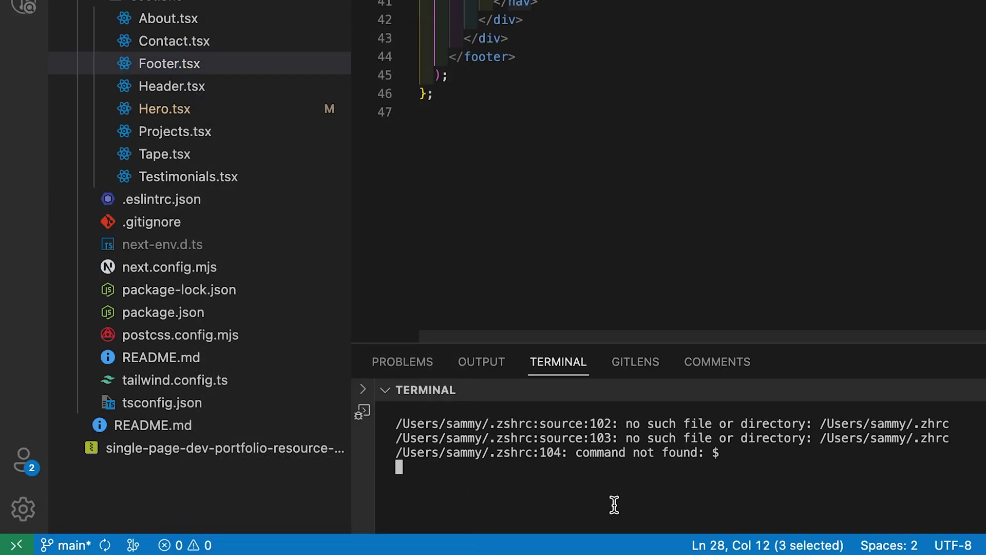
text(npm )
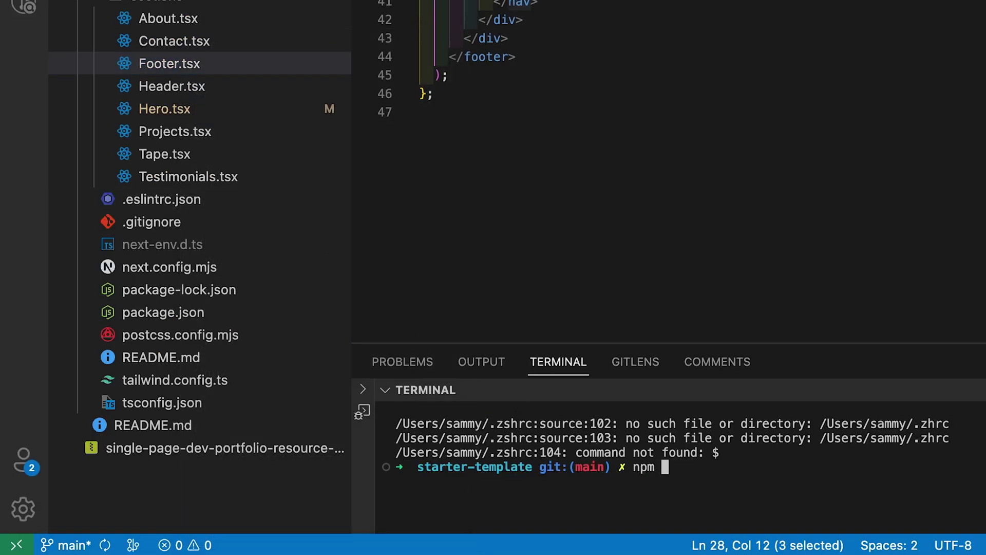
text(run de)
text(v)
key(Return)
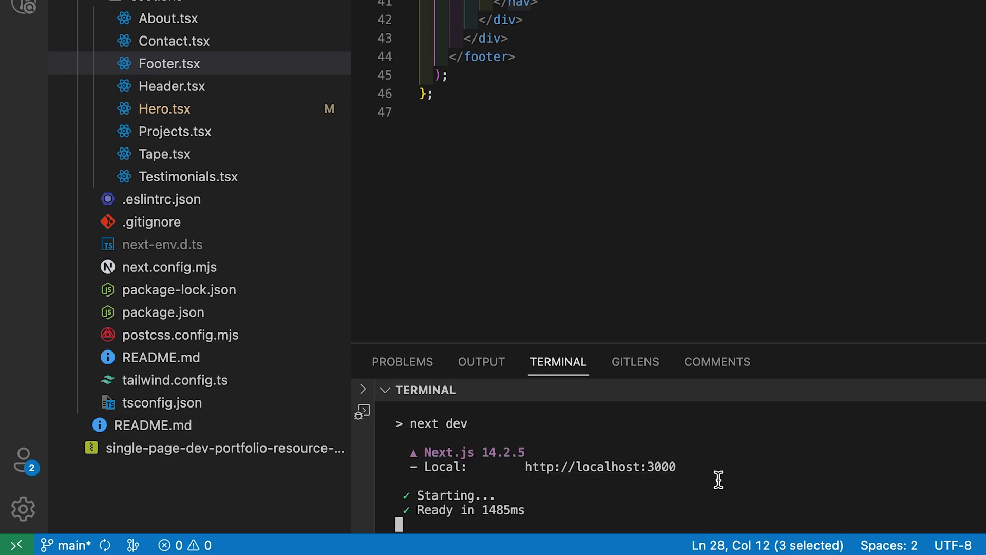
drag(698, 467, 525, 468)
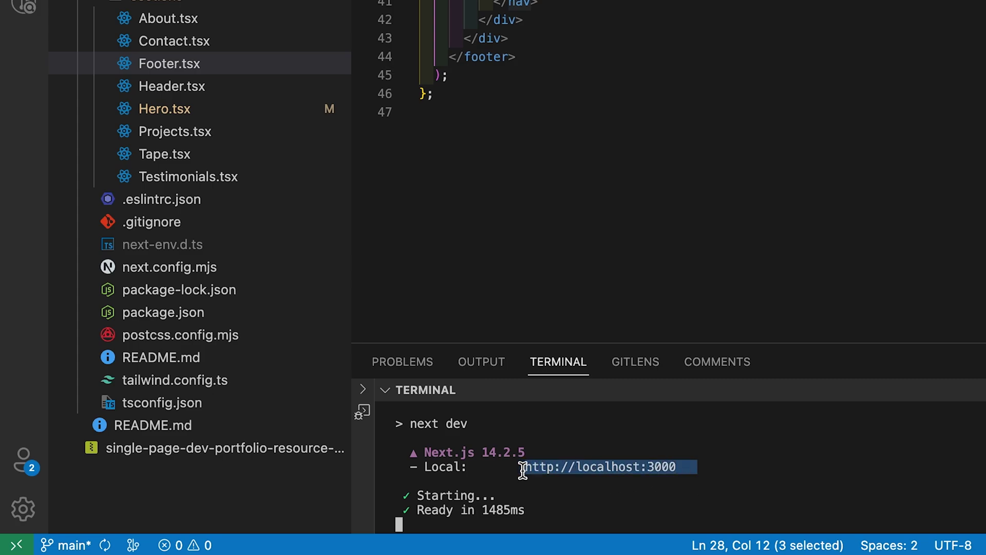
key(super+shift+p)
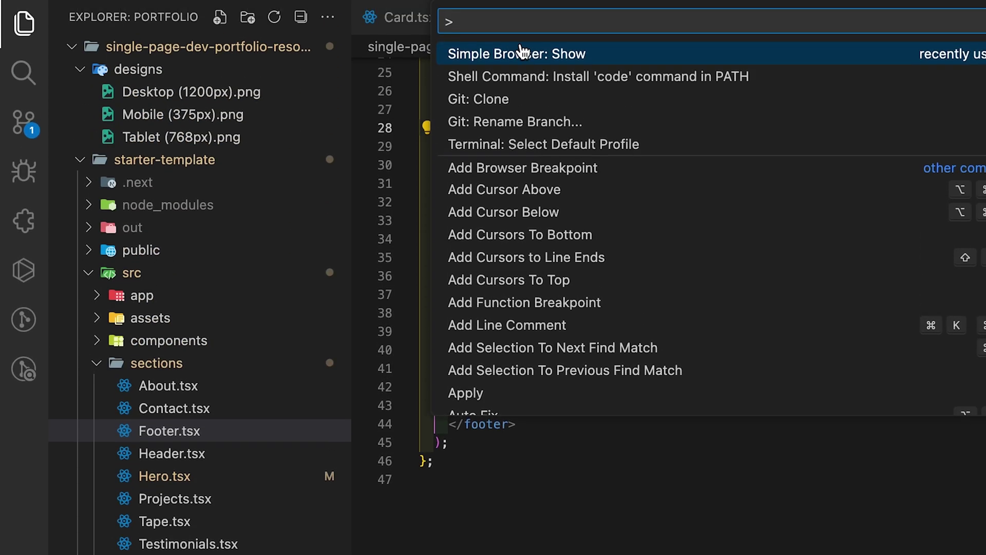
click(532, 54)
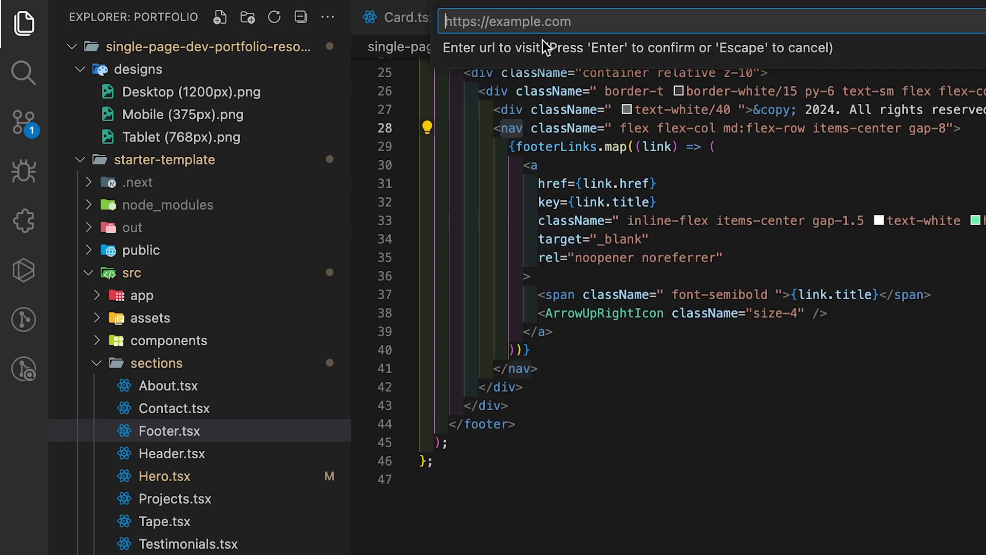
text(http://localhost:3000)
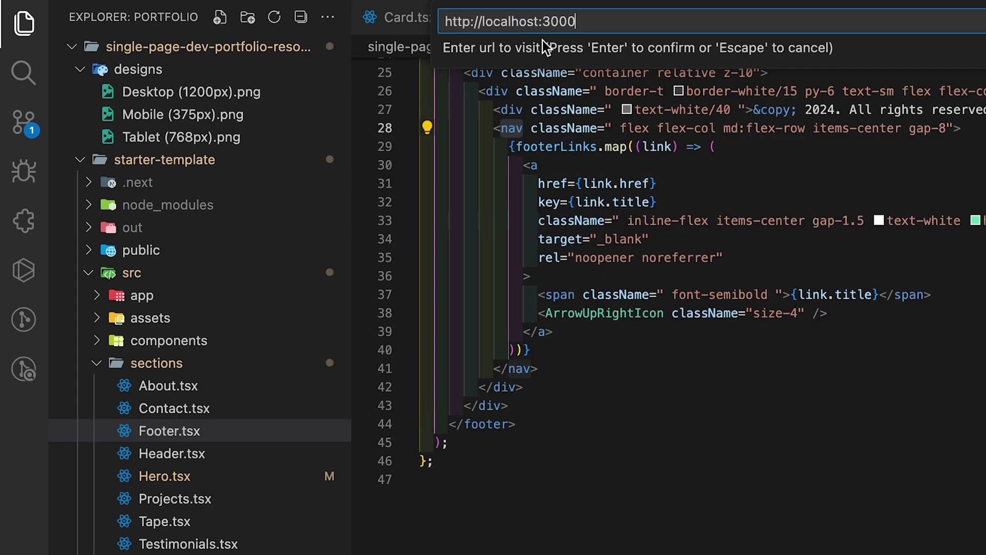
key(Return)
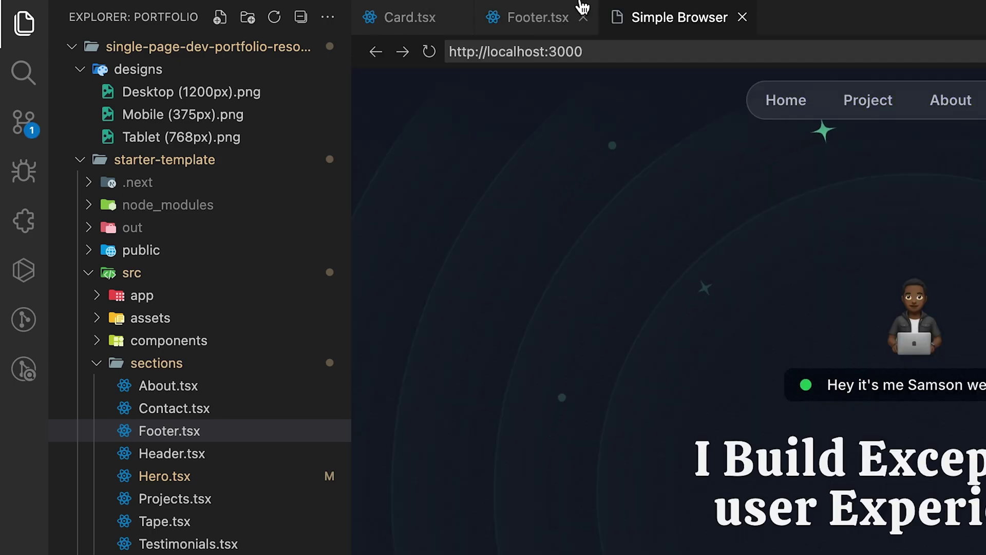
scroll(665, 375, down, 3)
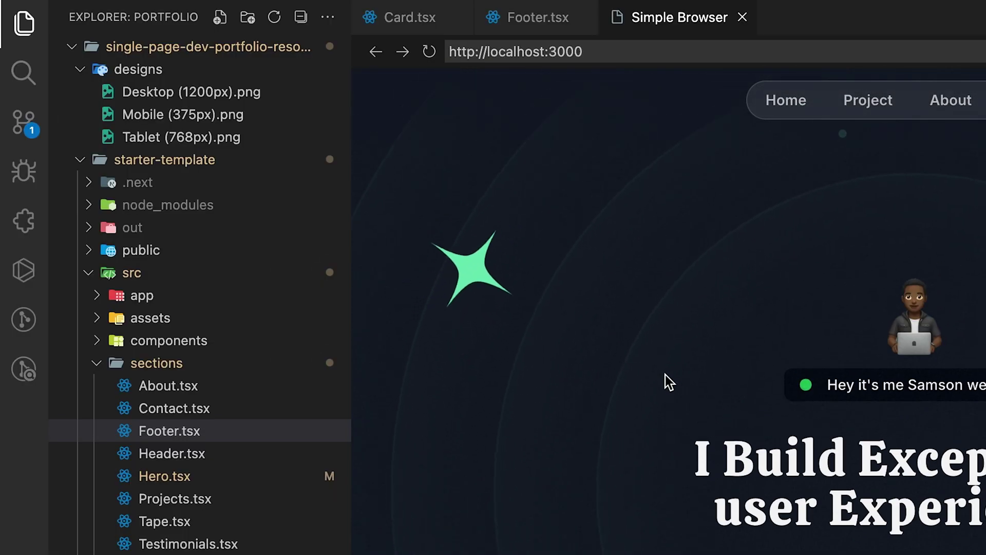
key(ctrl+b)
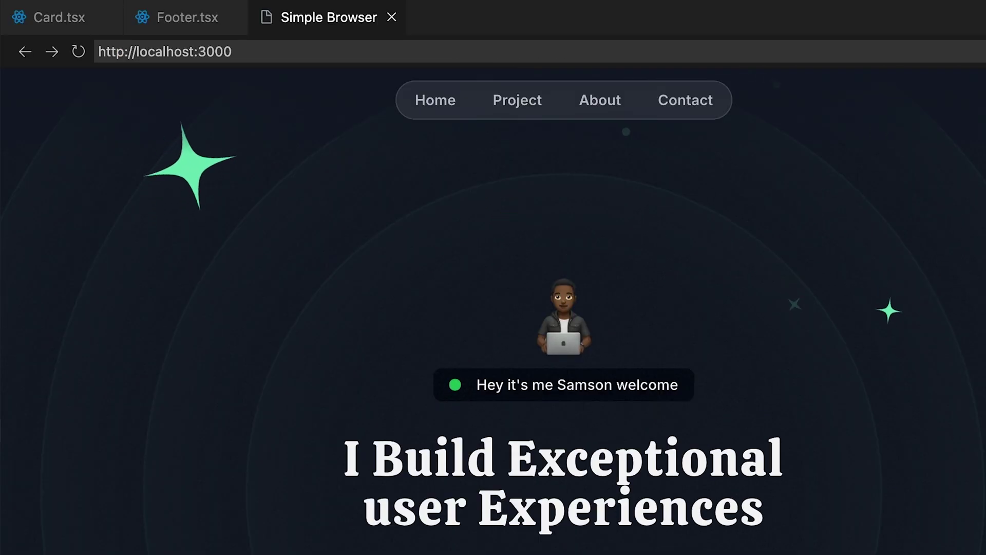
Split the editor, open Contact.tsx beside the site preview, and widen the code pane
key(ctrl+backslash)
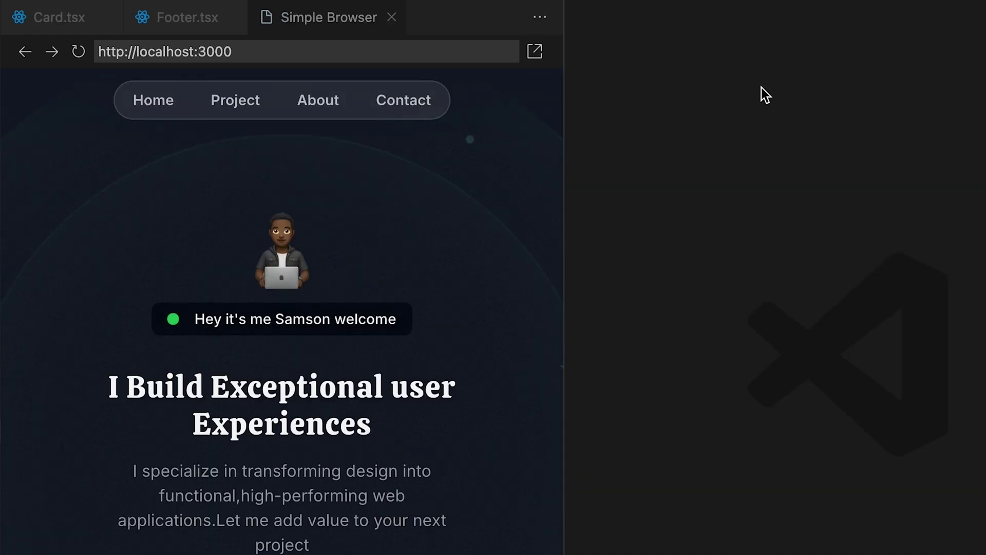
key(ctrl+p)
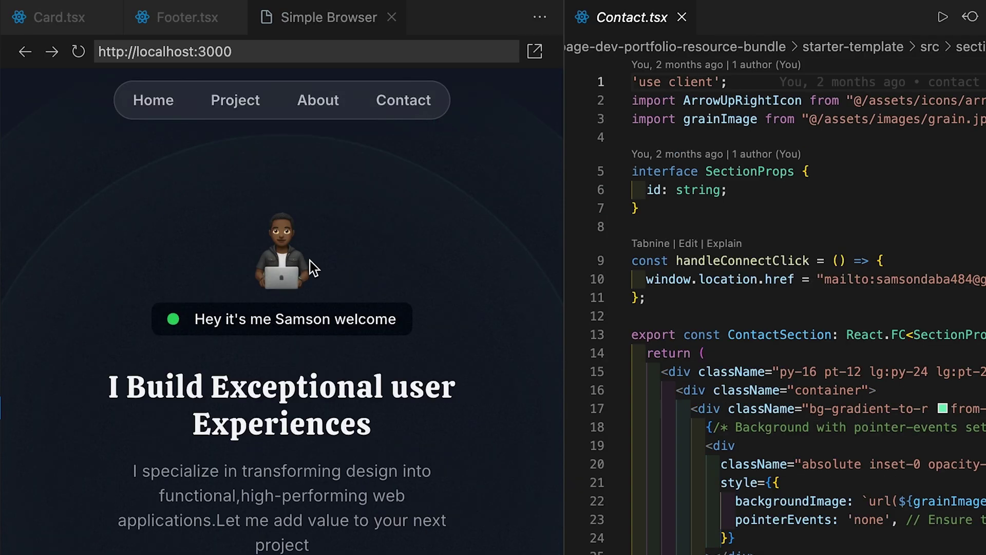
mouse_move(608, 316)
drag(564, 334, 541, 333)
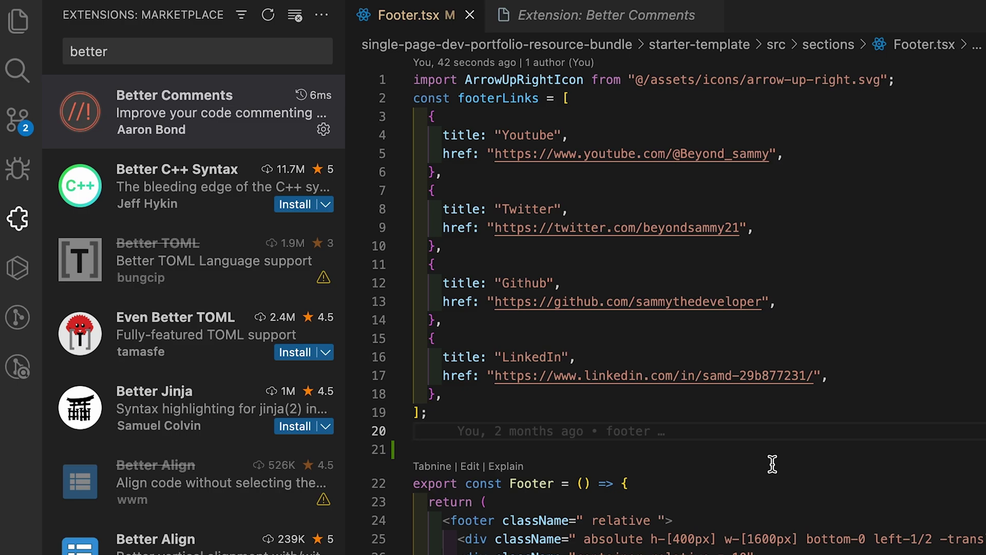
click(186, 116)
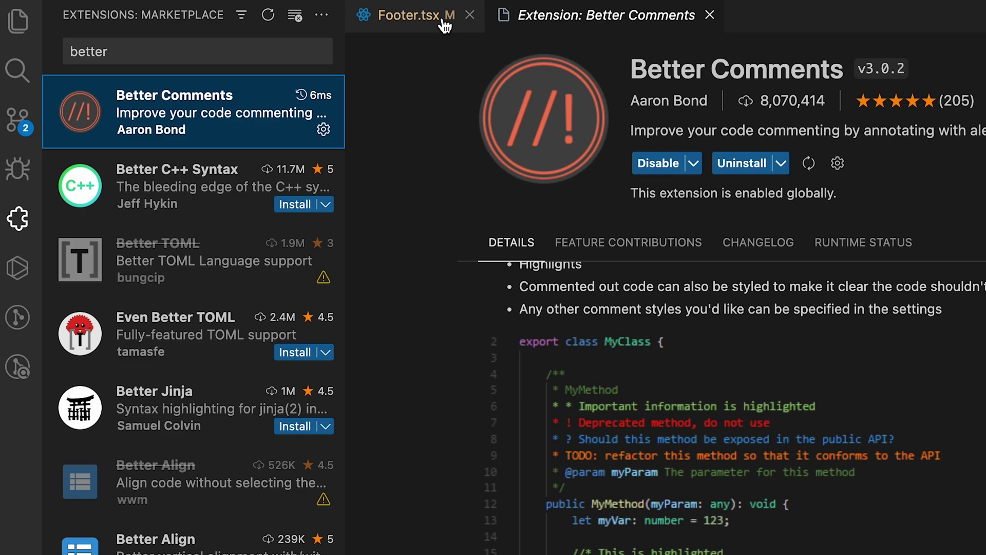
click(408, 15)
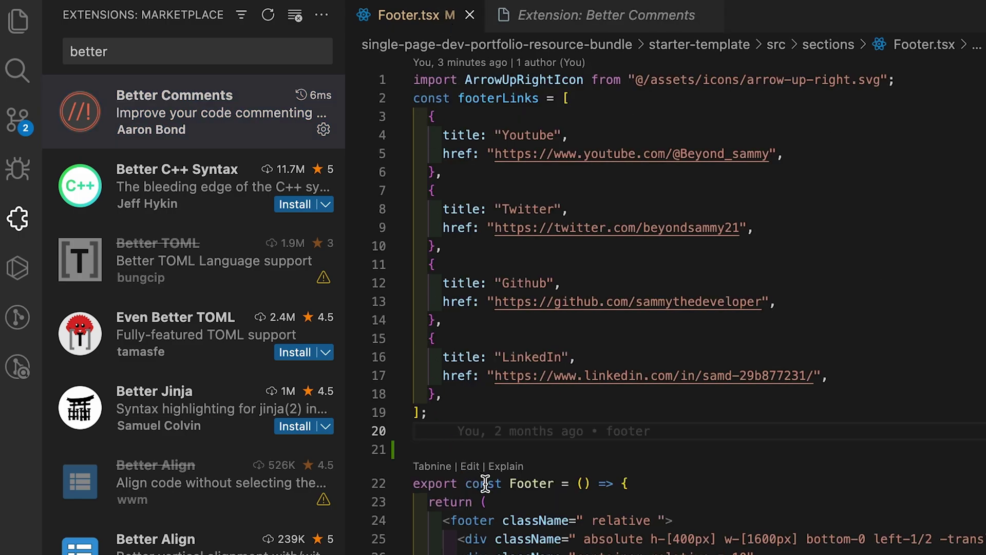
text(// ? sh)
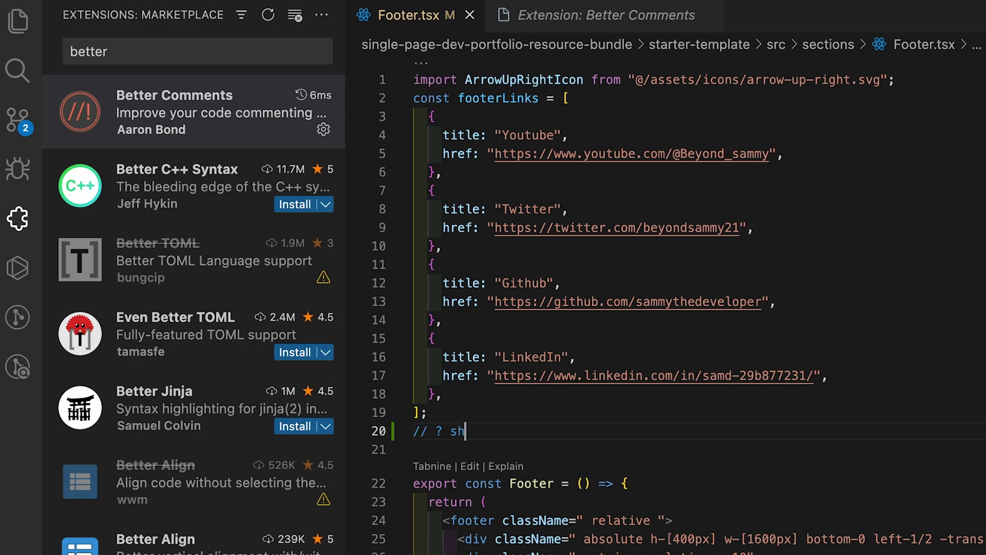
text(ould i ta)
text(ke )
text( anothe method)
Add '// ?' and '// !' Better Comments notes on lines 20 and 21 of Footer.tsx
key(BackSpace)
text(?)
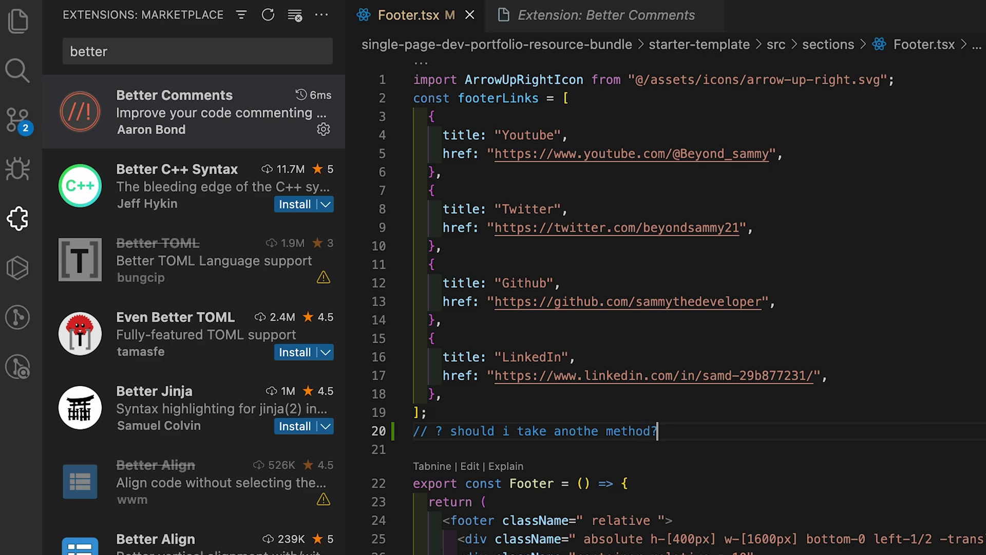
key(Return)
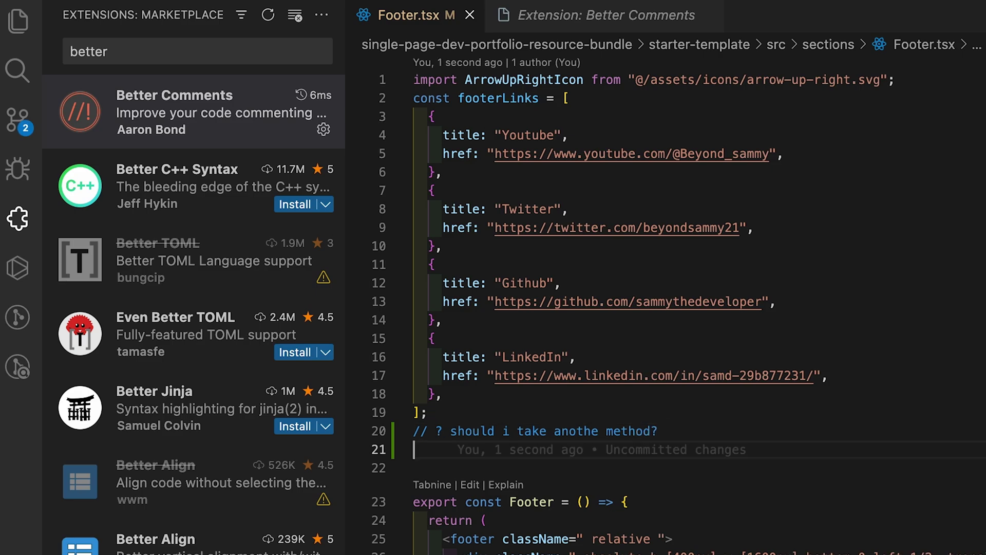
text(//)
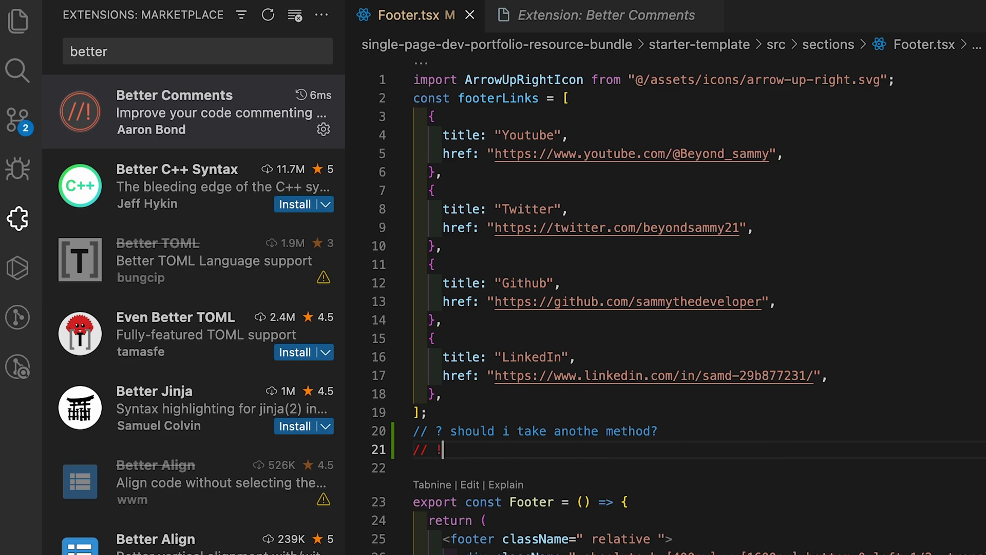
text( ! i)
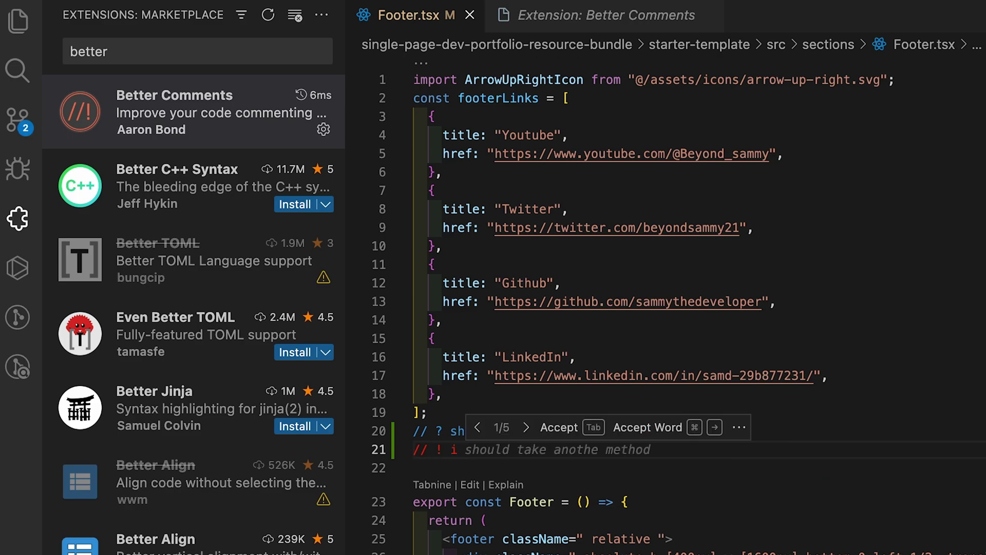
text( gotta )
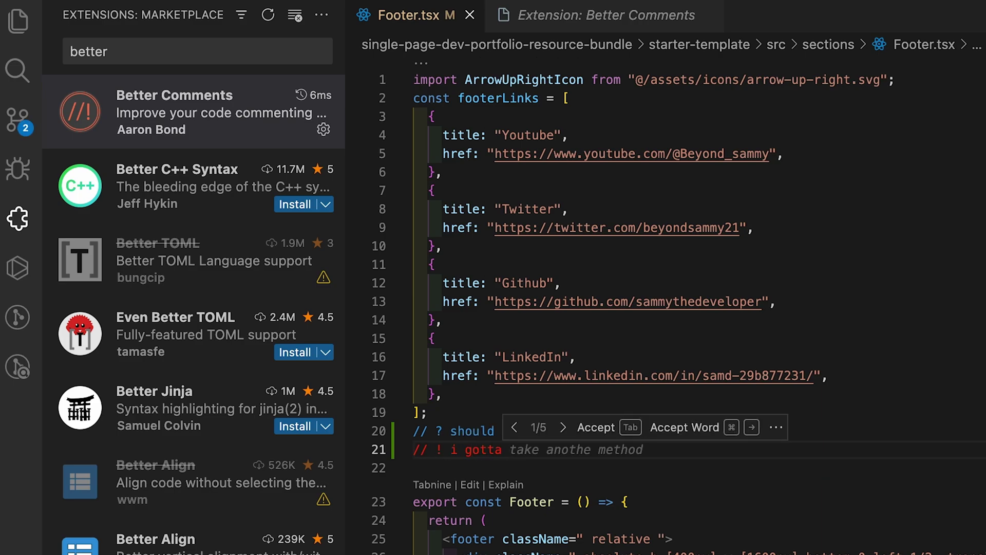
text(start )
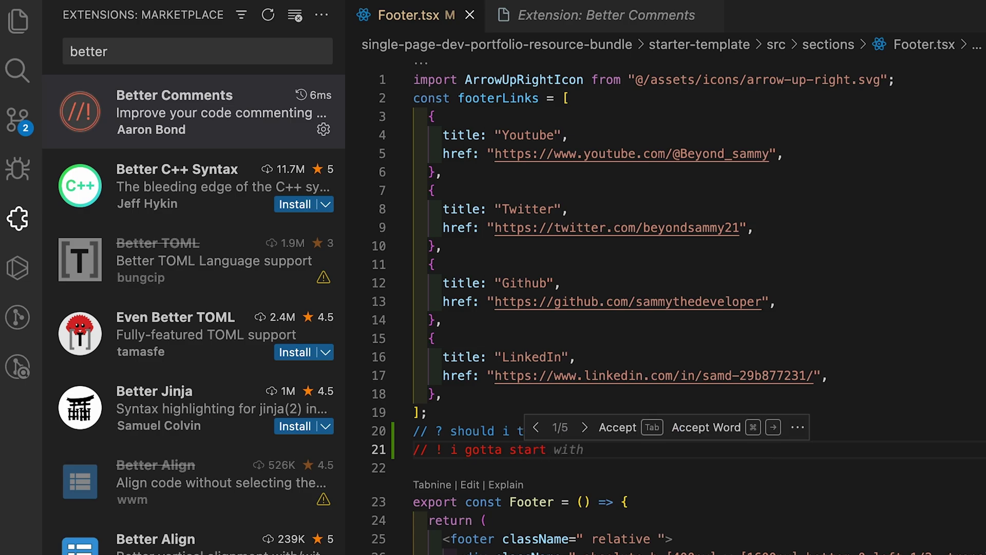
text(from here when )
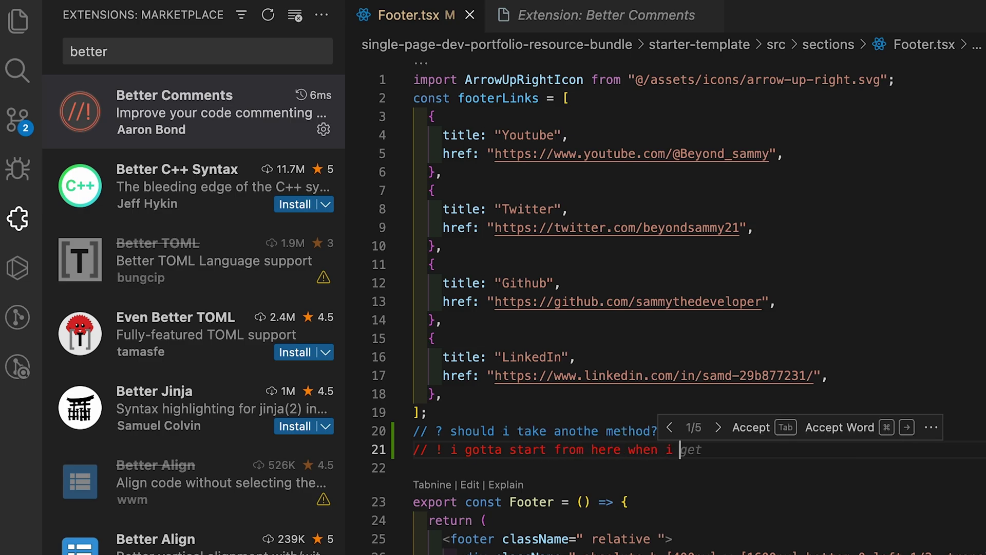
text(i am back)
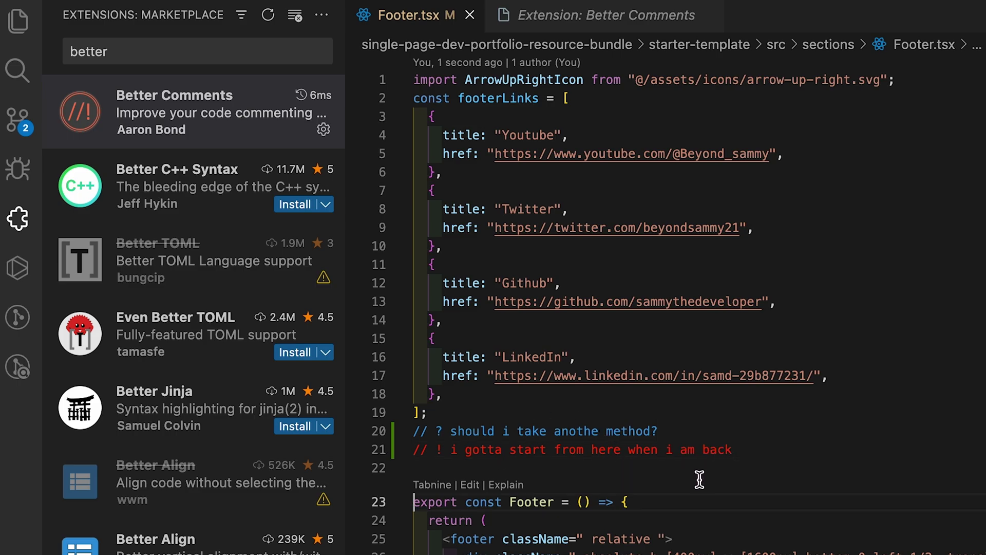
key(Escape)
key(Down)
key(Down)
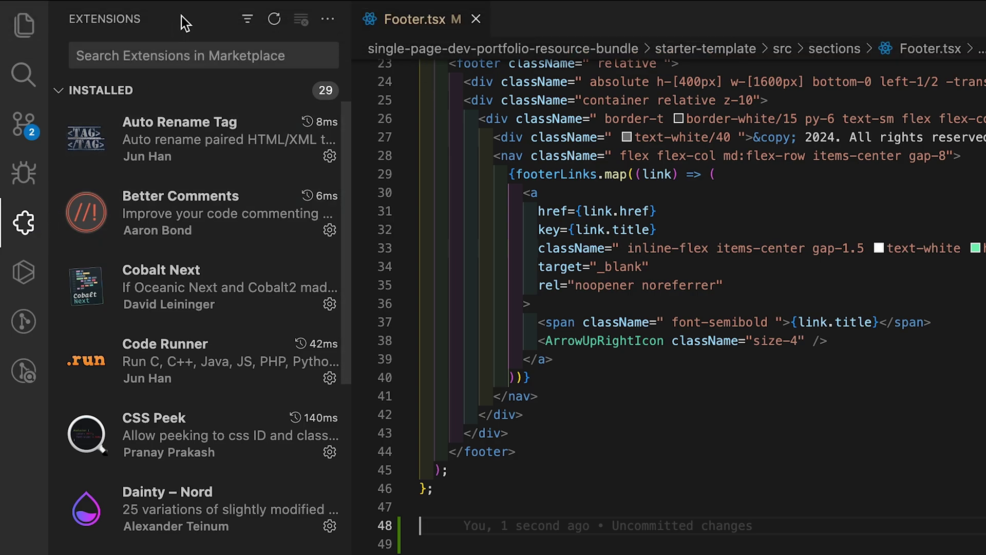
Open the ESLint v2.4.4 details page from the 'Esl' marketplace results and read it
click(170, 56)
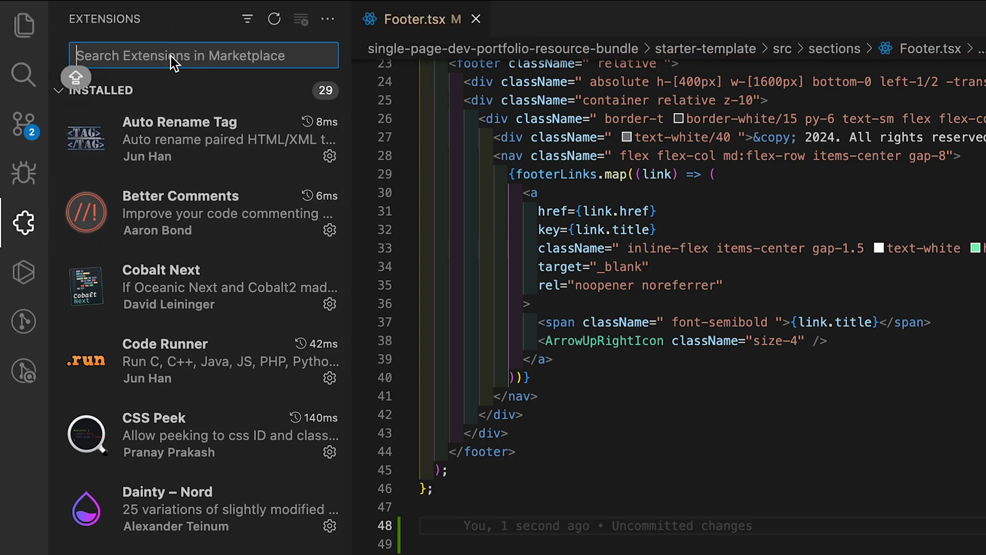
text(Es)
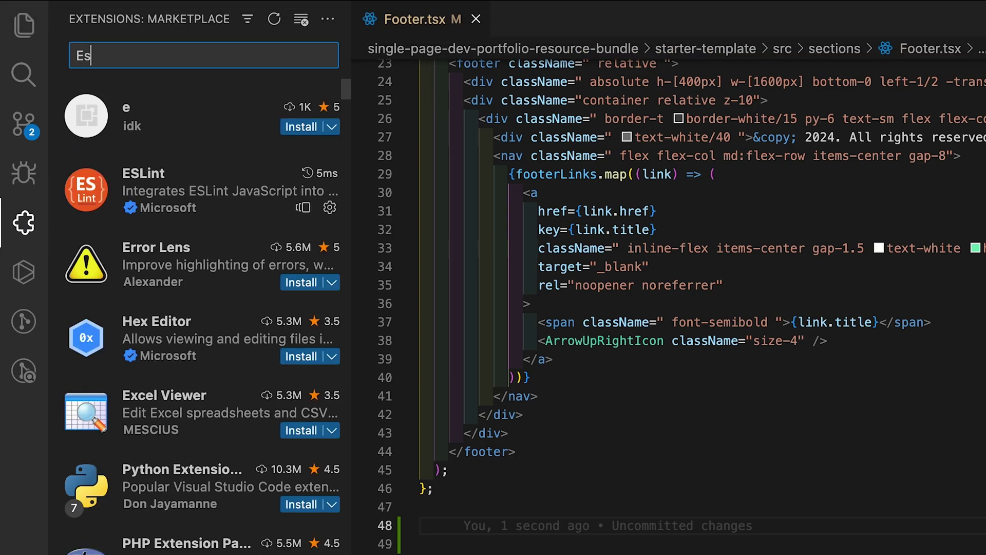
text(l)
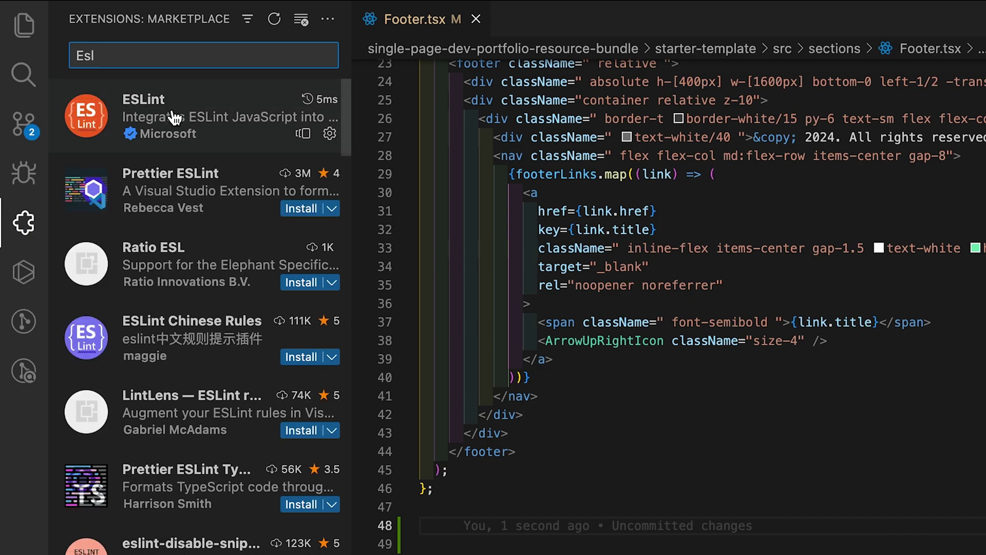
click(169, 116)
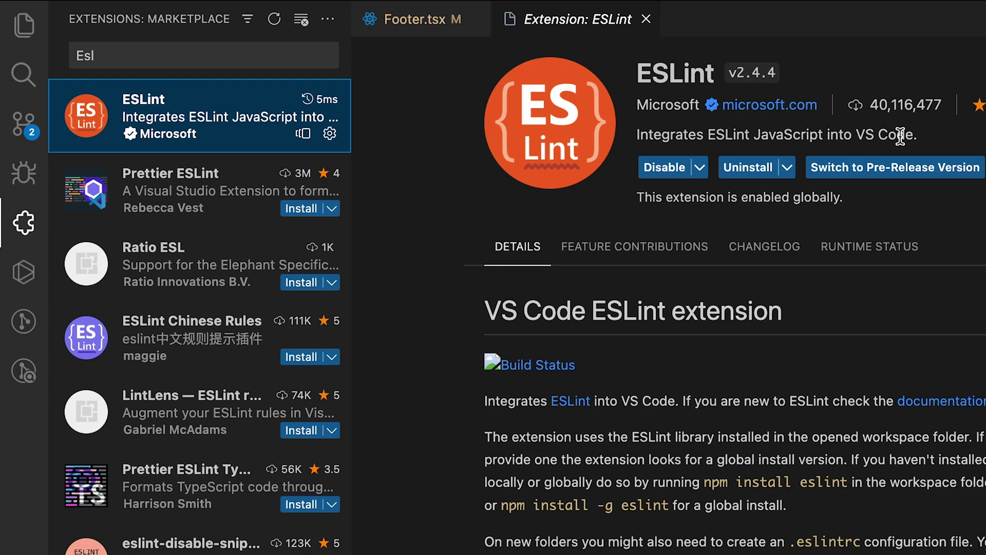
scroll(839, 477, down, 8)
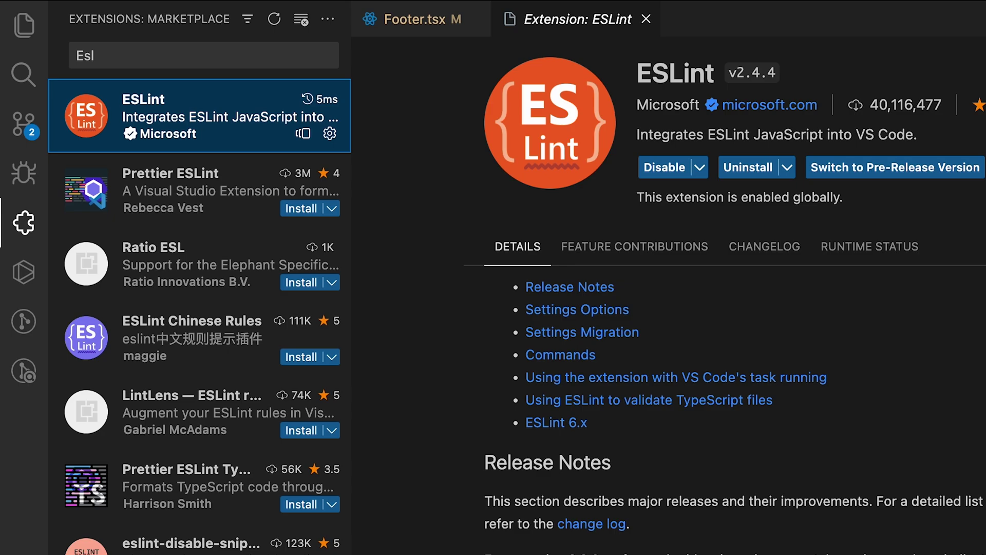
In Footer.tsx, add const name = "John" on empty line 48
click(414, 19)
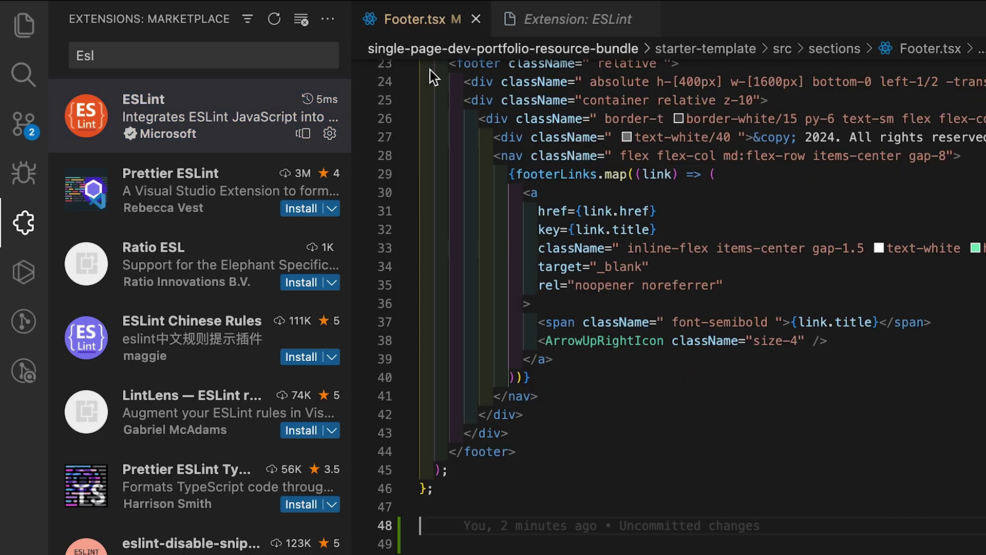
click(551, 527)
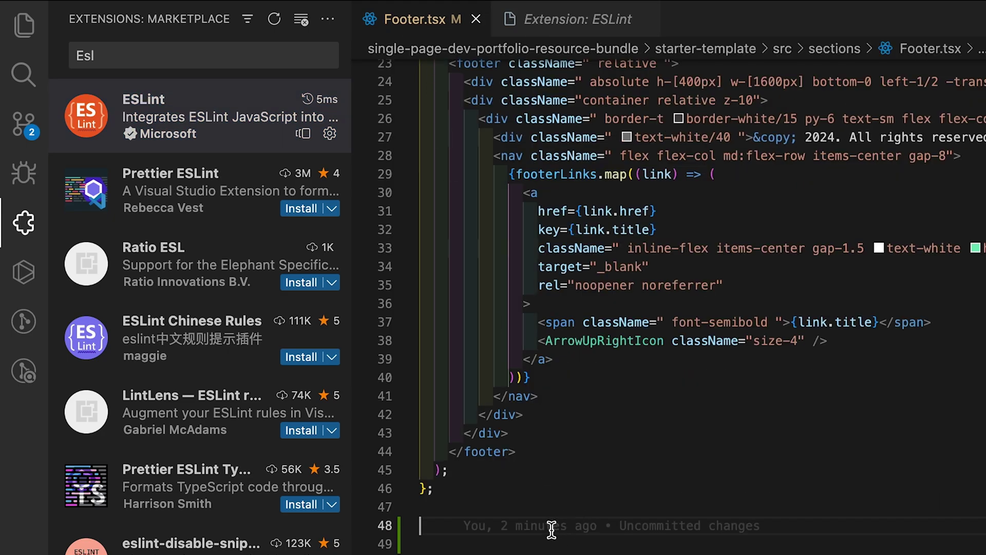
text(const )
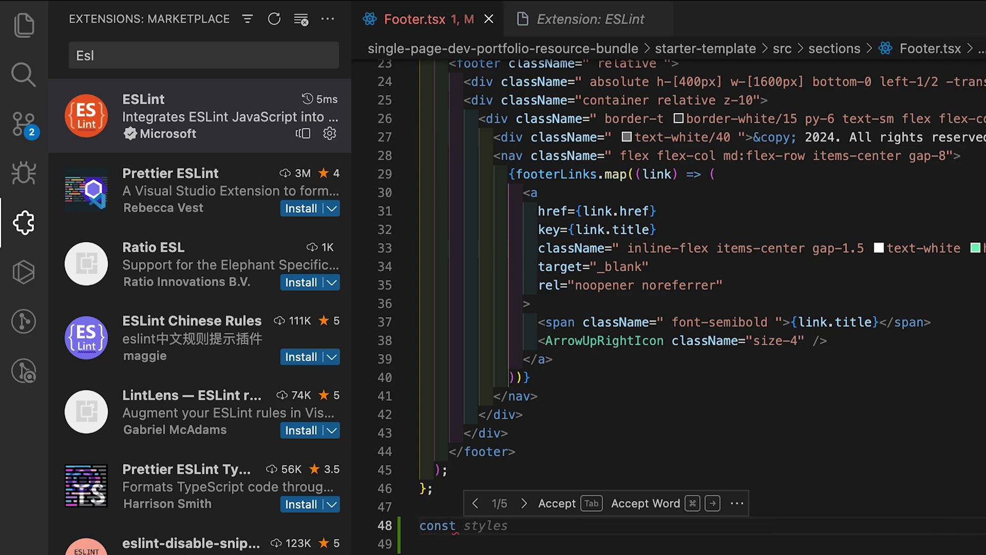
text(name )
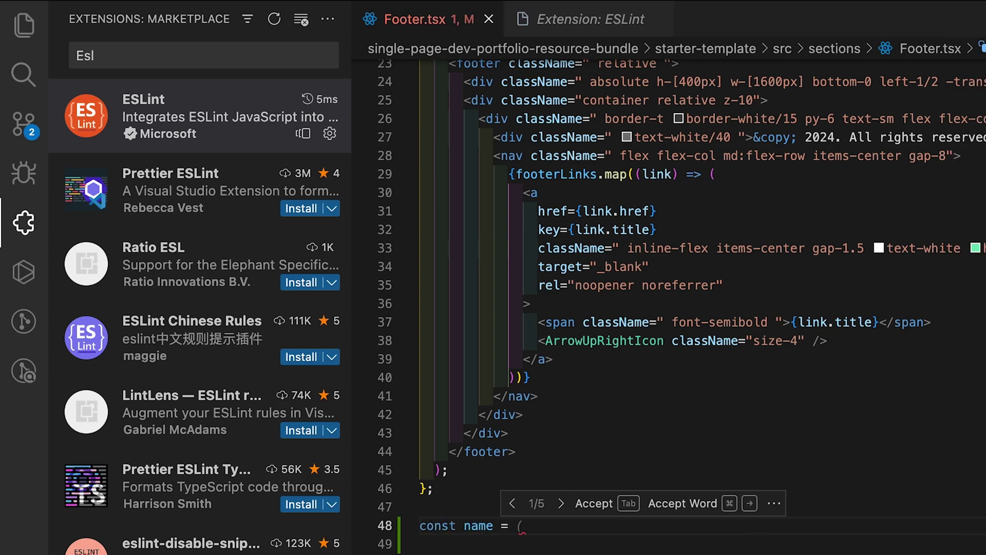
text(=)
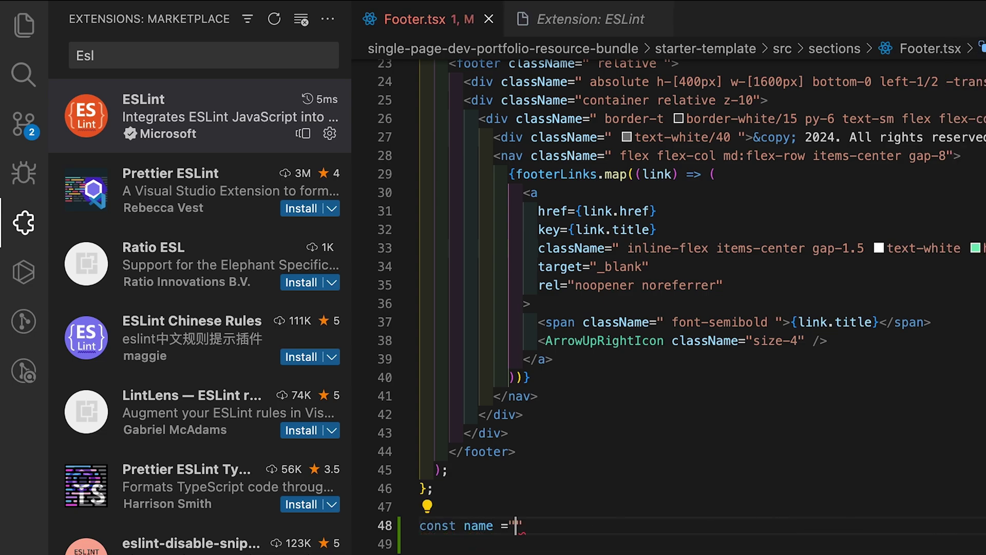
text(John)
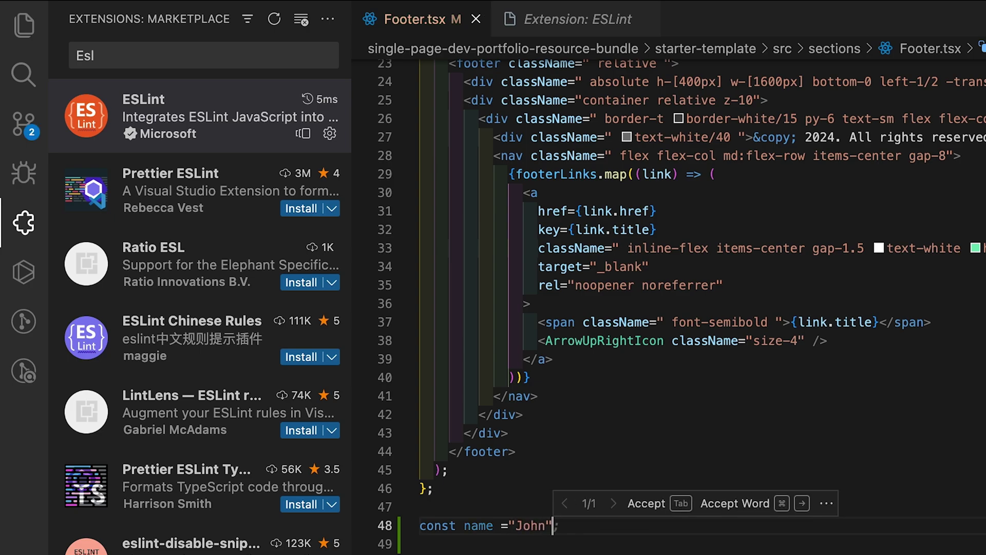
key(Escape)
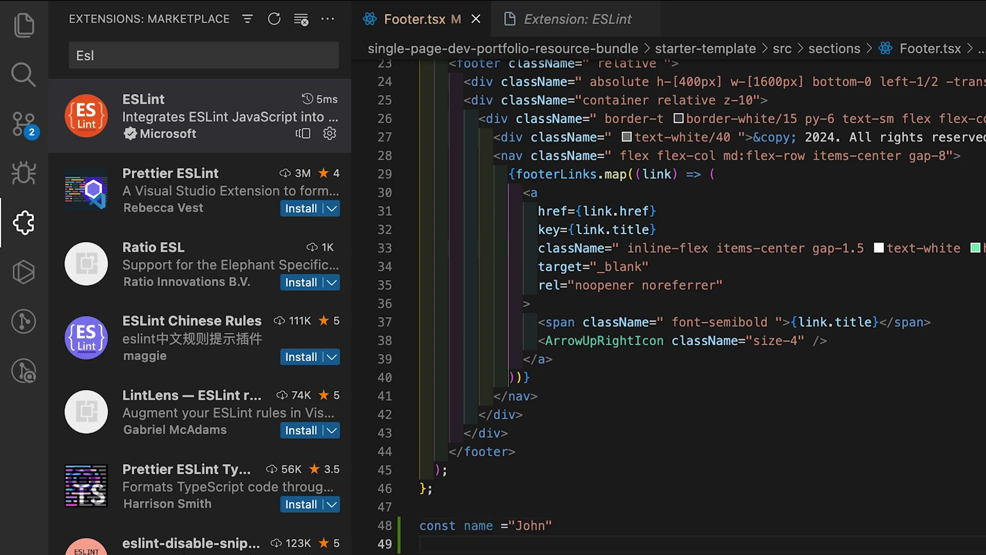
text(clg)
Add console.log(Name) on line 49 with the clg shortcut, then view the 'Cannot find name' error details
key(Tab)
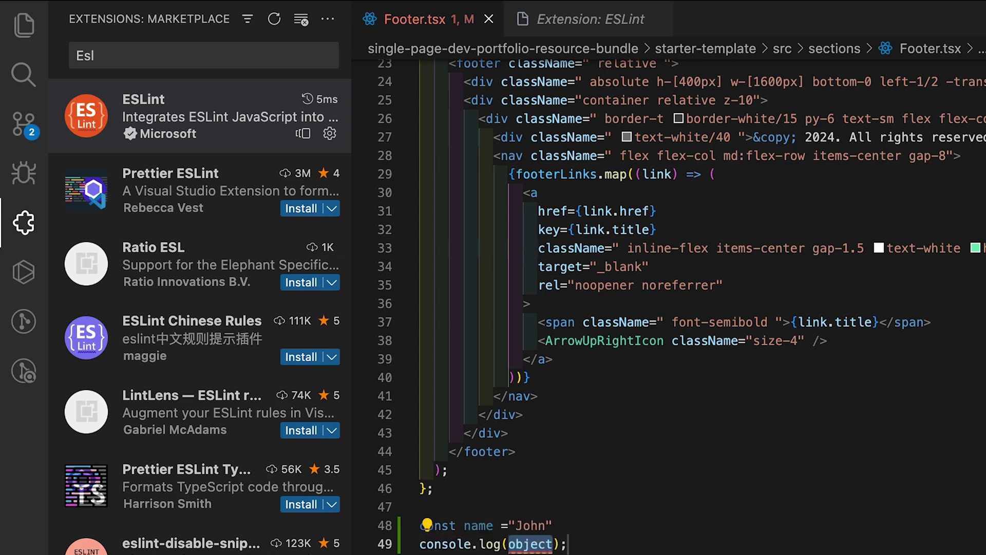
text(Name)
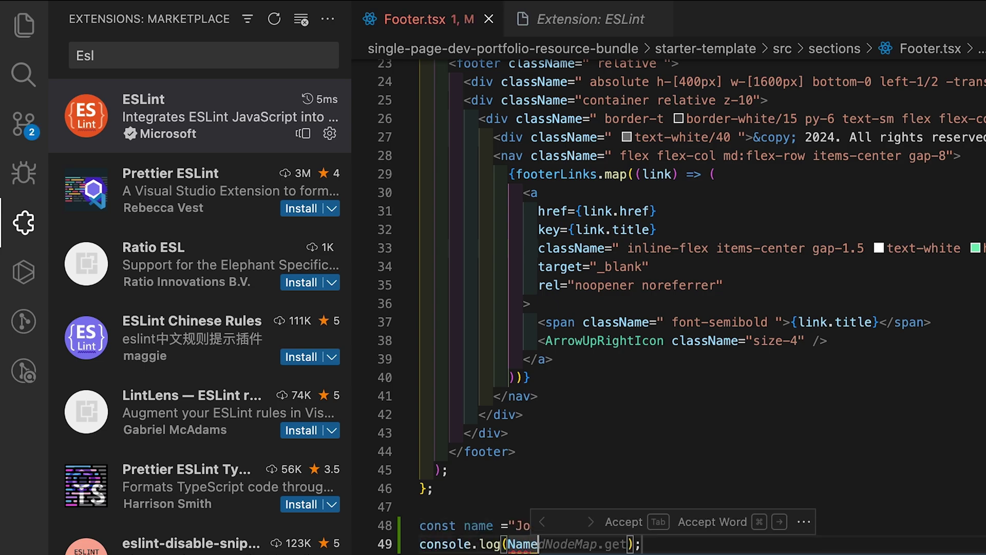
key(Escape)
key(Right)
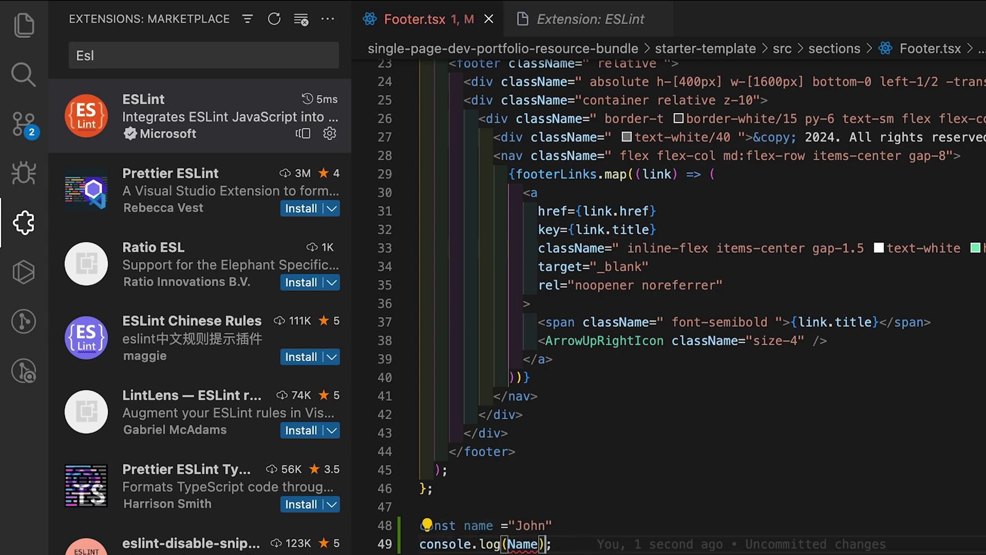
mouse_move(522, 545)
click(553, 523)
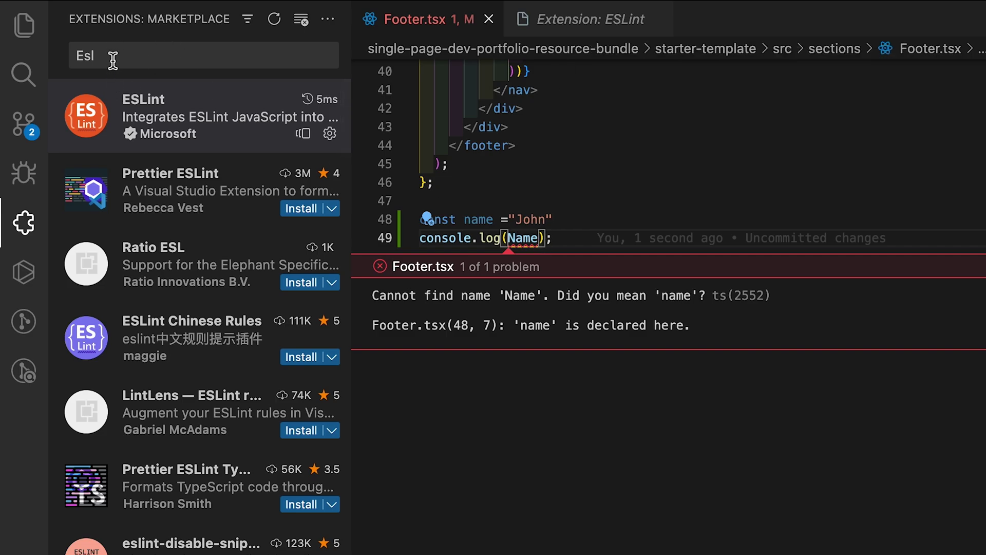
Replace the 'Esl' search with 'coderunner' and open the Code Runner v0.12.2 details page
drag(113, 56, 65, 56)
text(coderunner)
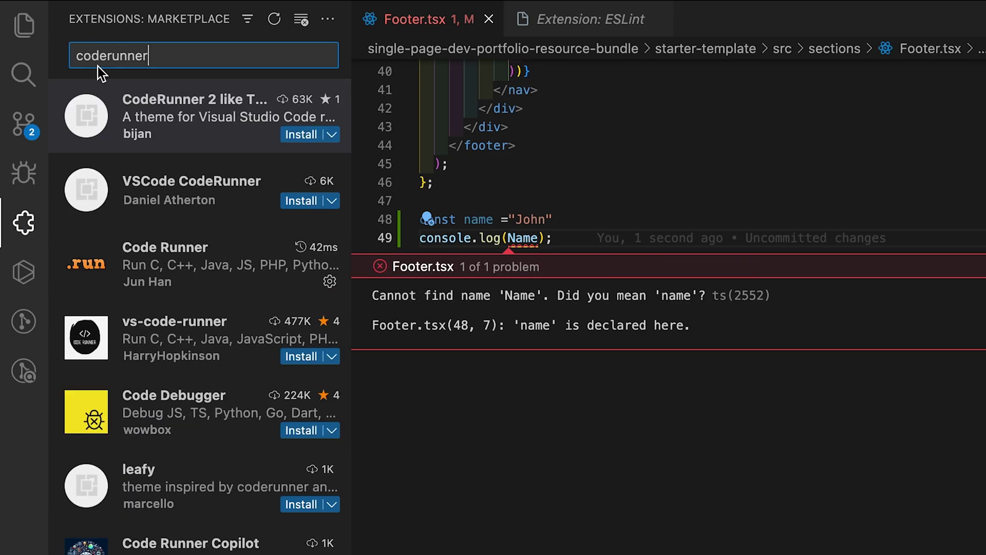
click(202, 266)
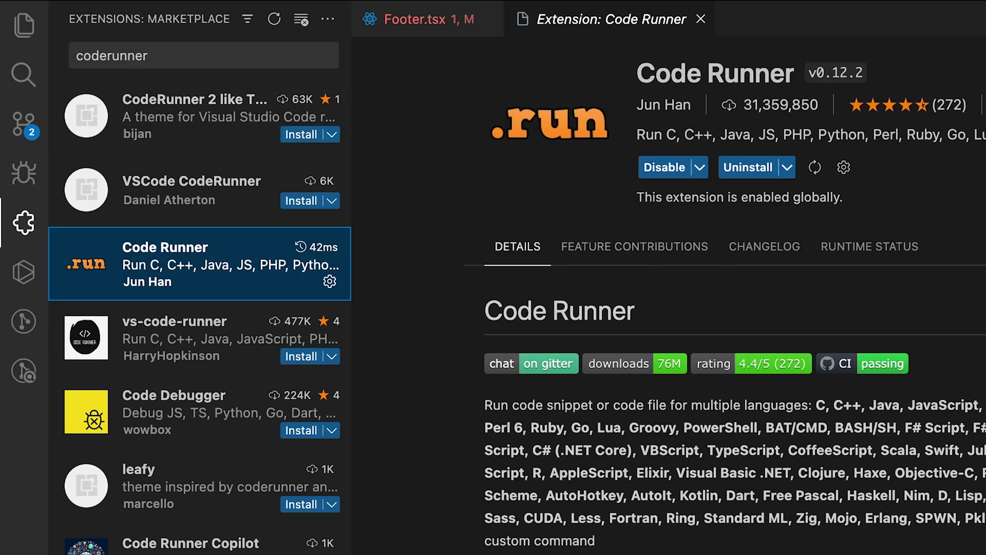
scroll(698, 414, down, 10)
scroll(698, 414, down, 5)
scroll(698, 414, down, 5)
scroll(698, 413, down, 5)
scroll(698, 414, down, 5)
scroll(609, 306, down, 1)
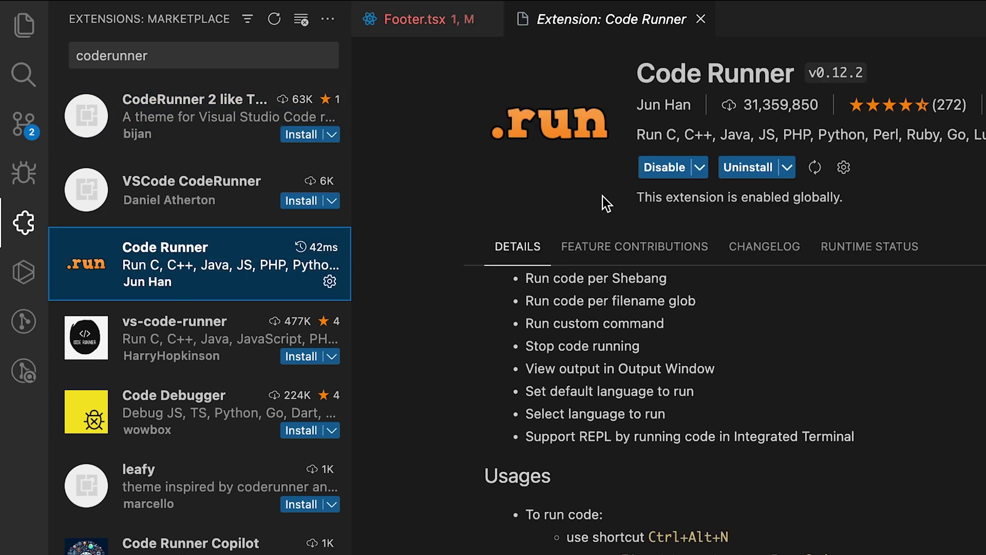
Return to Footer.tsx and drag the bottom panel up to enlarge it
click(443, 21)
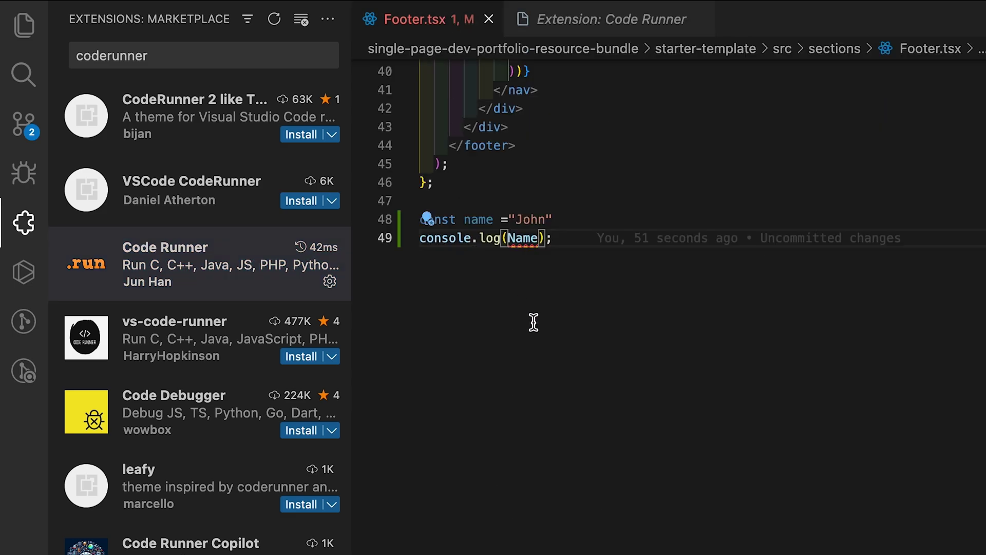
scroll(539, 326, up, 3)
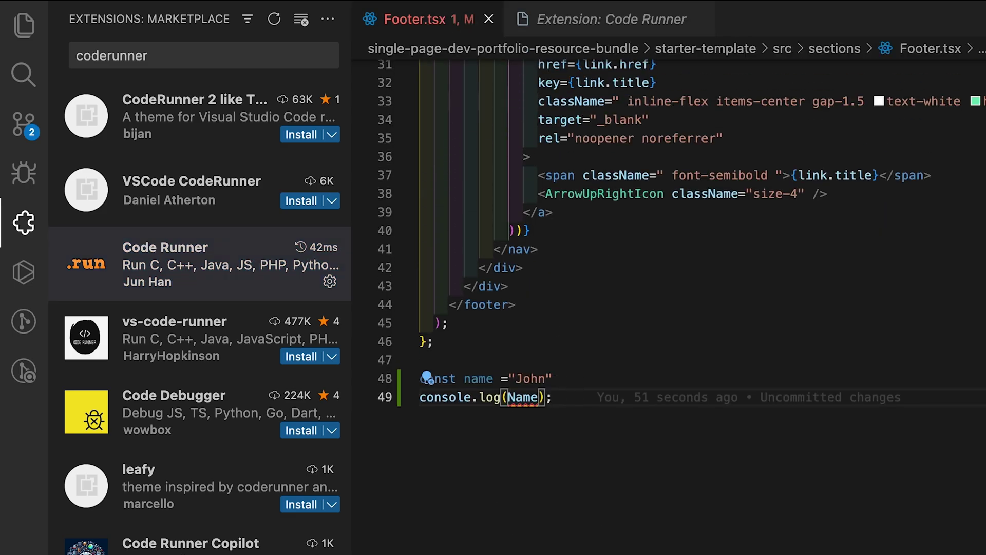
drag(590, 530, 576, 273)
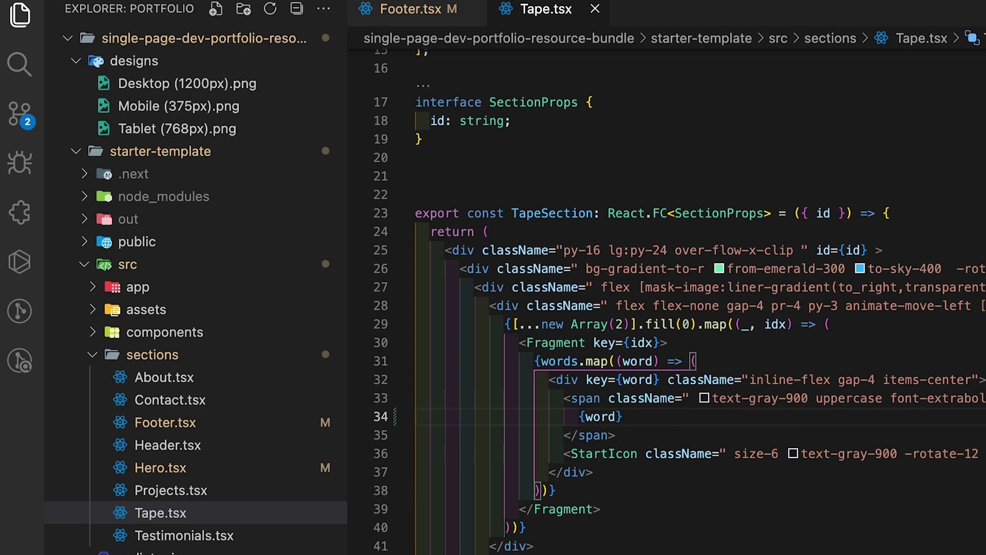
key(Return)
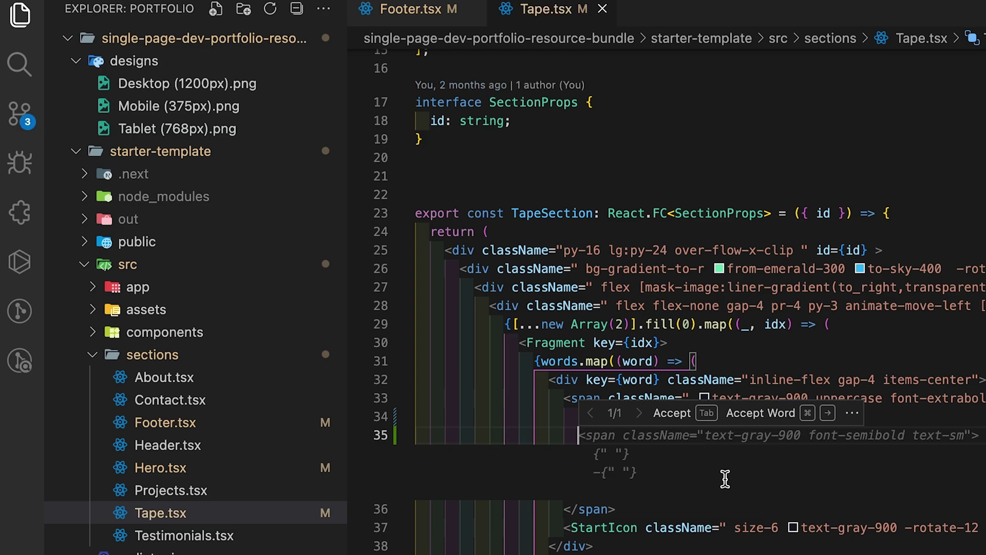
key(Tab)
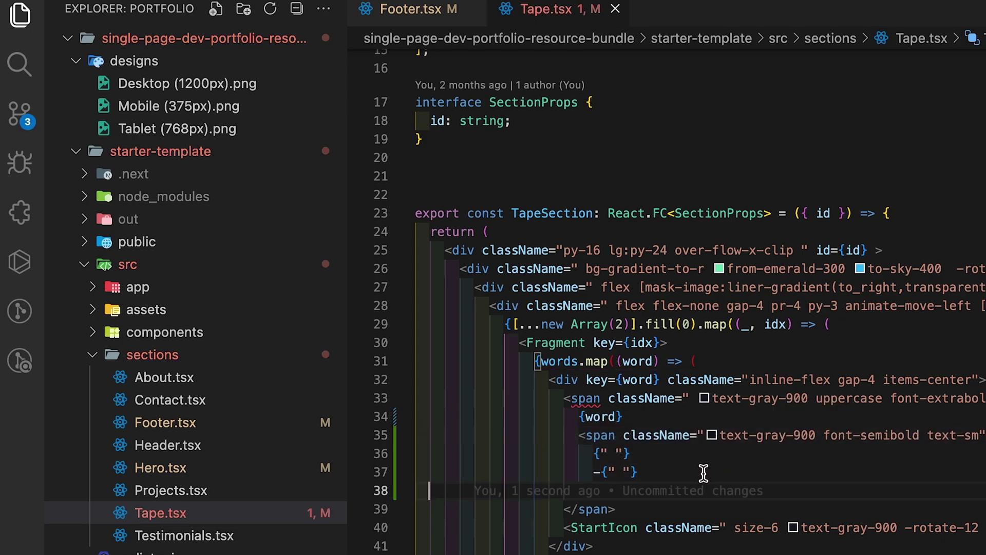
click(703, 472)
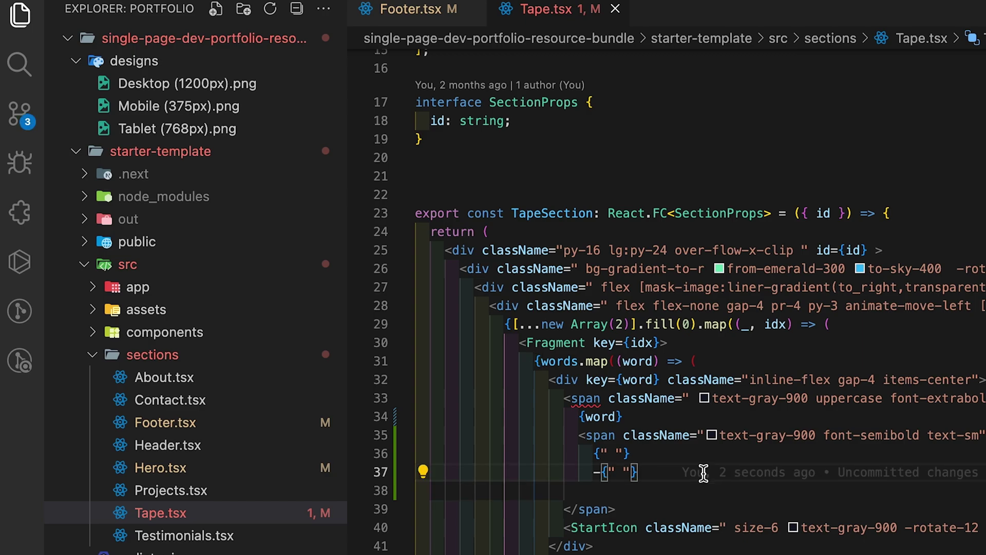
key(ctrl+z)
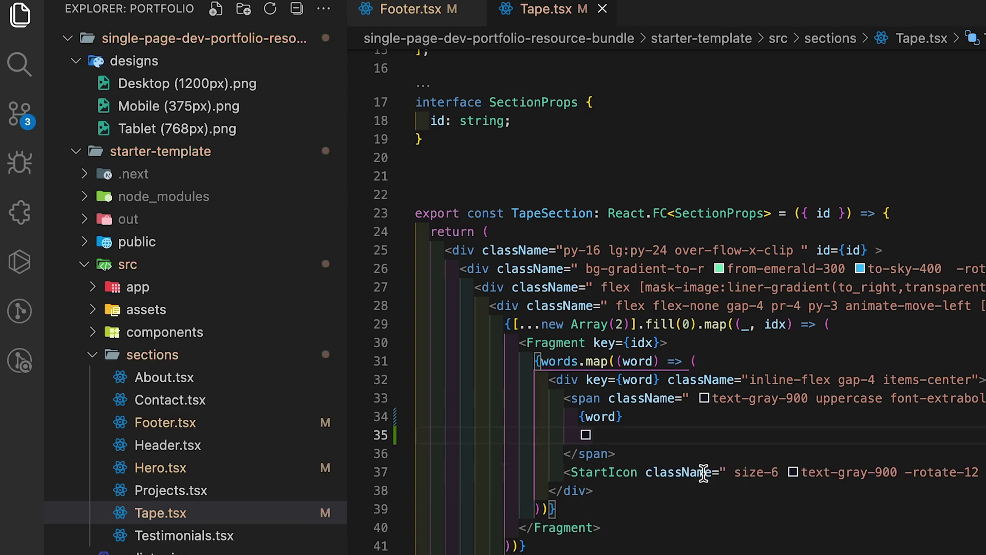
key(BackSpace)
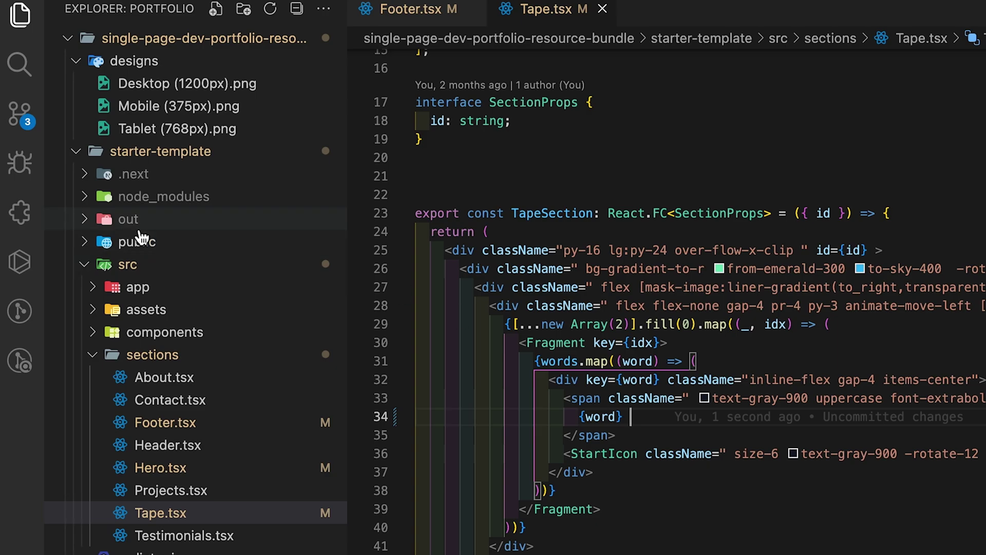
Search the marketplace for 'tabn' and open the Tabnine extension's details page
click(20, 213)
click(232, 117)
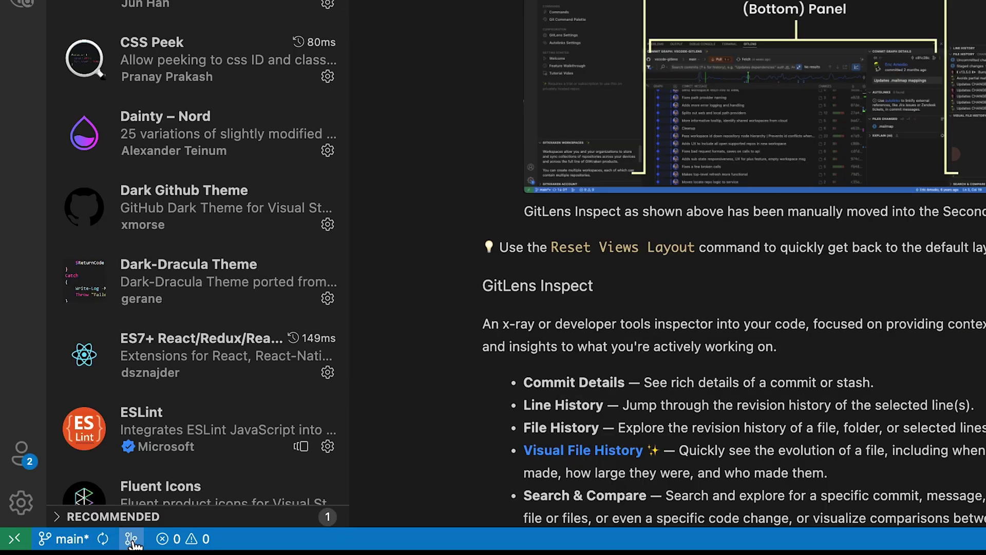
Open the GitLens Commit Graph for the starter-template repository from the status bar
click(133, 539)
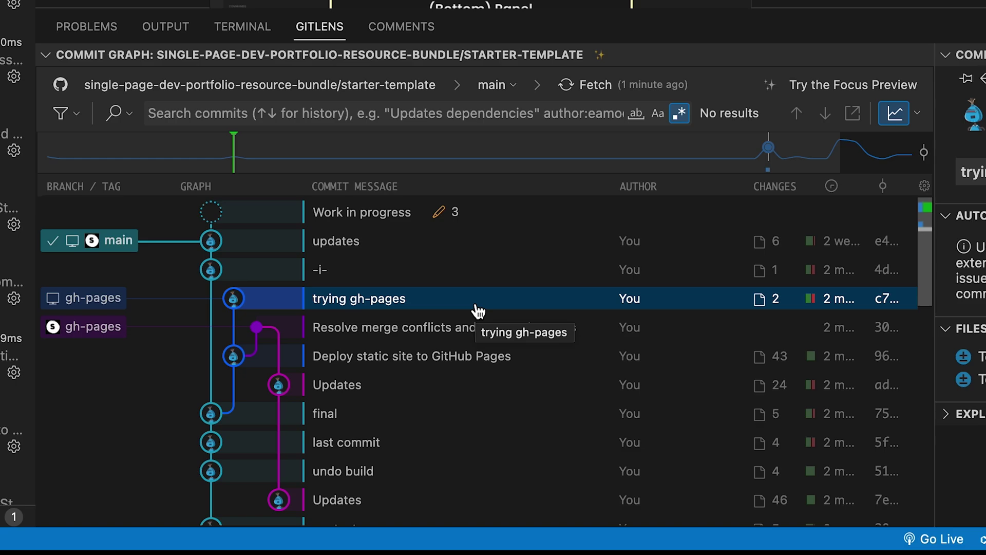
scroll(478, 311, down, 5)
scroll(477, 310, down, 5)
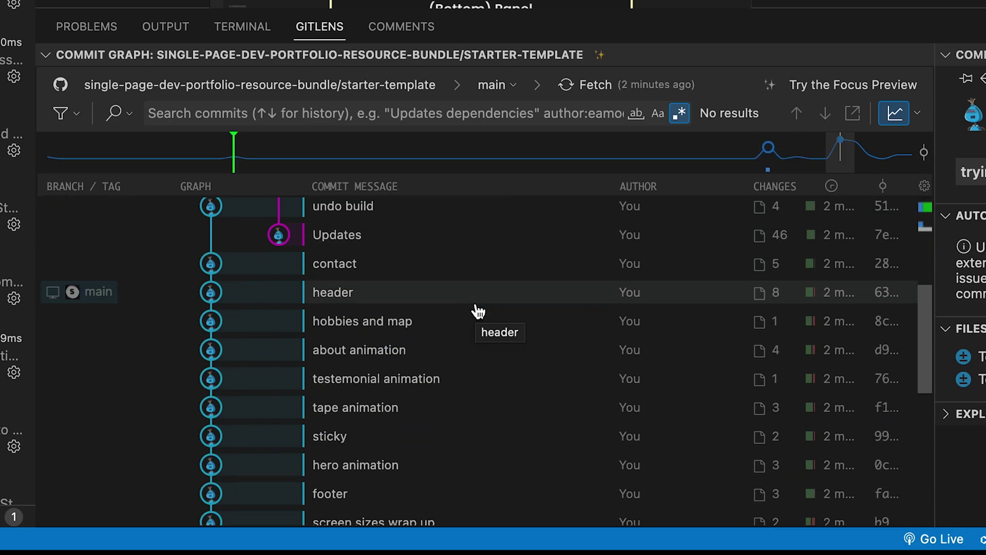
scroll(478, 311, down, 5)
scroll(478, 310, up, 10)
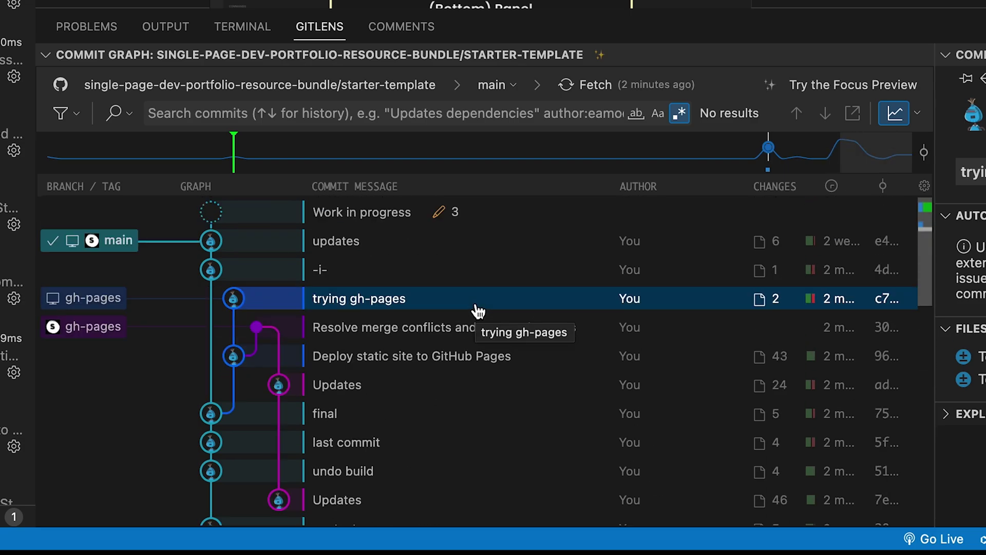